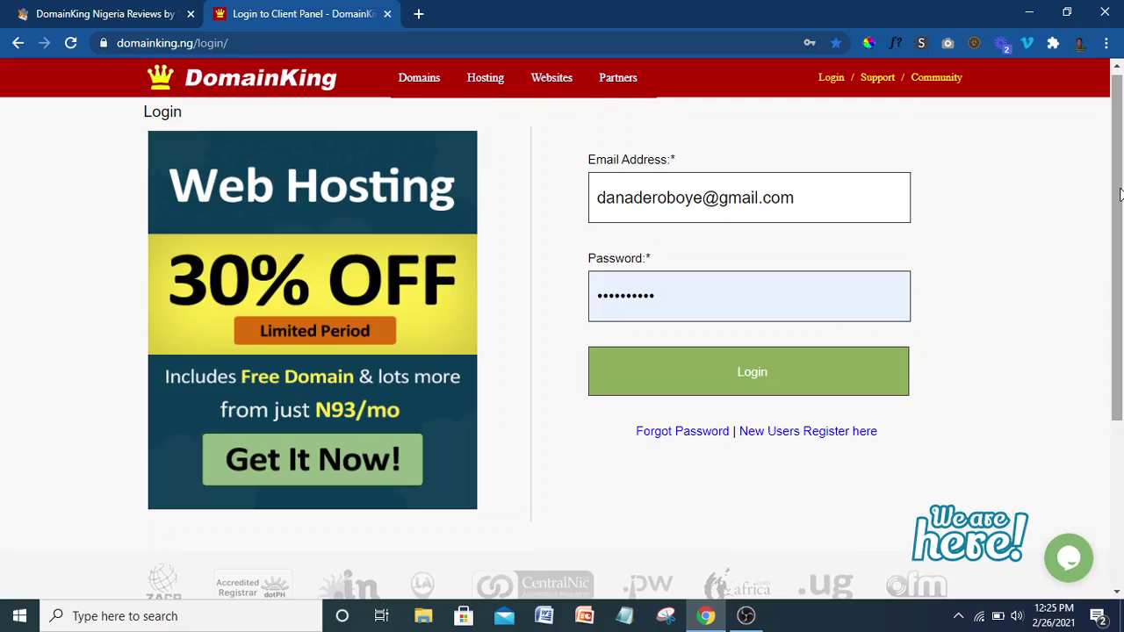
Step: Switch to the HostAdvice page and examine DomainKing Nigeria's customer scores, user reviews and expert overview
drag(1120, 194, 1120, 179)
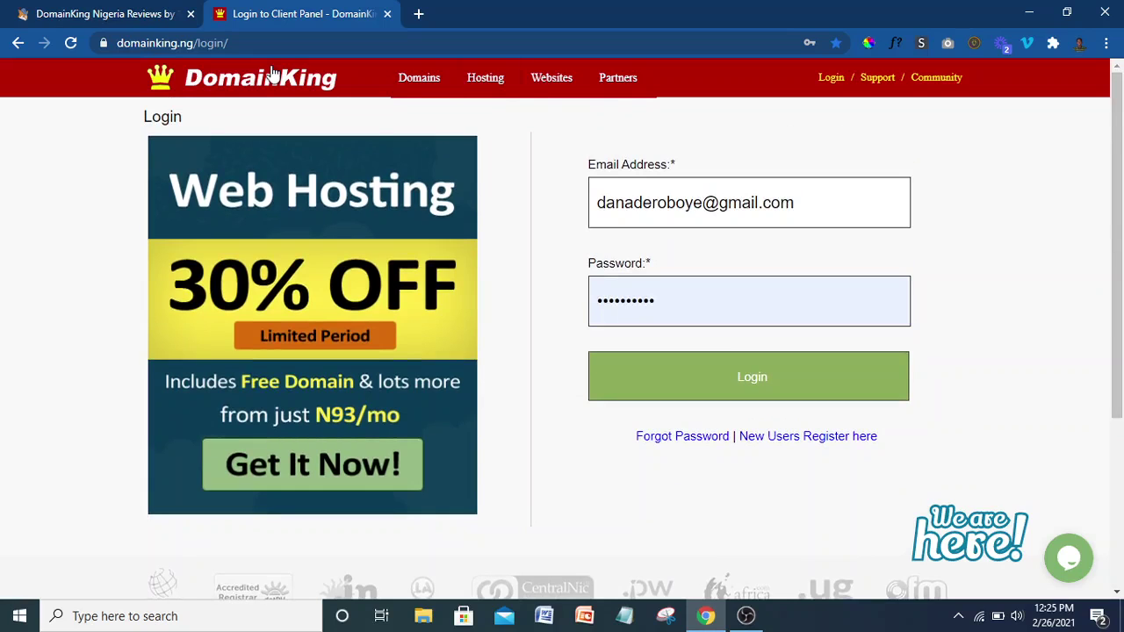
click(75, 13)
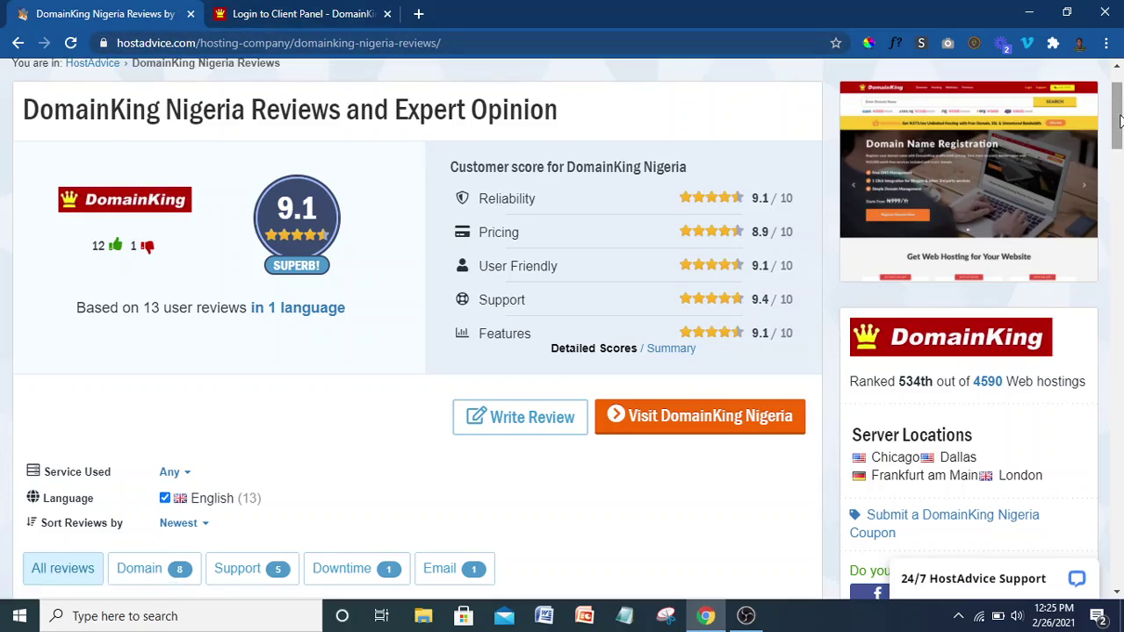
mouse_move(1120, 121)
mouse_down()
mouse_move(1119, 111)
mouse_move(1102, 125)
mouse_up()
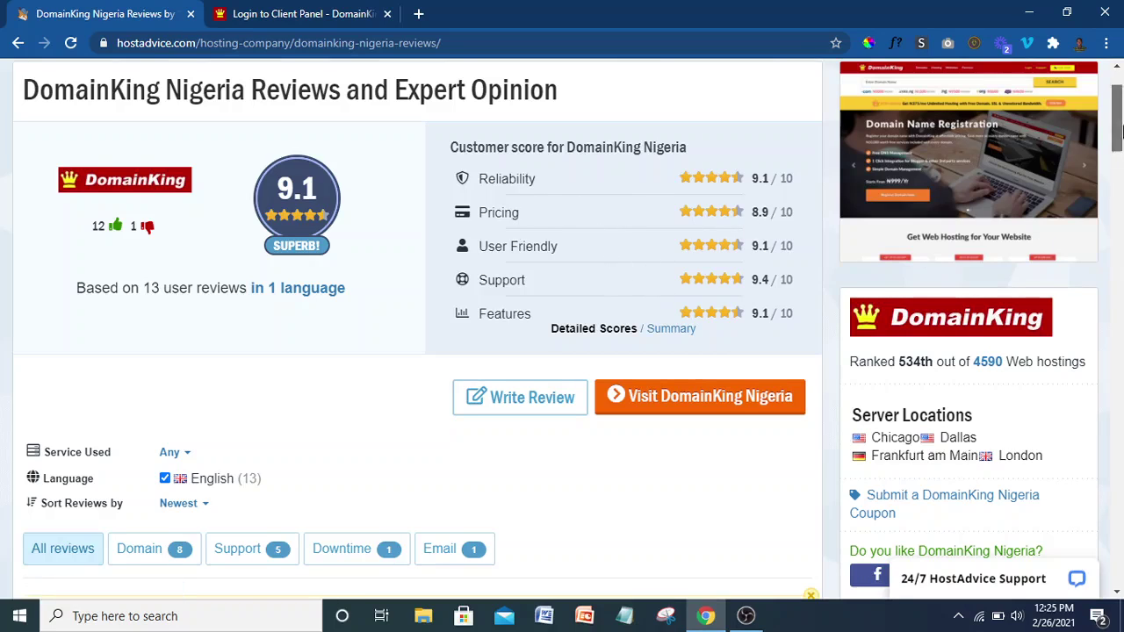
drag(1120, 130, 1121, 456)
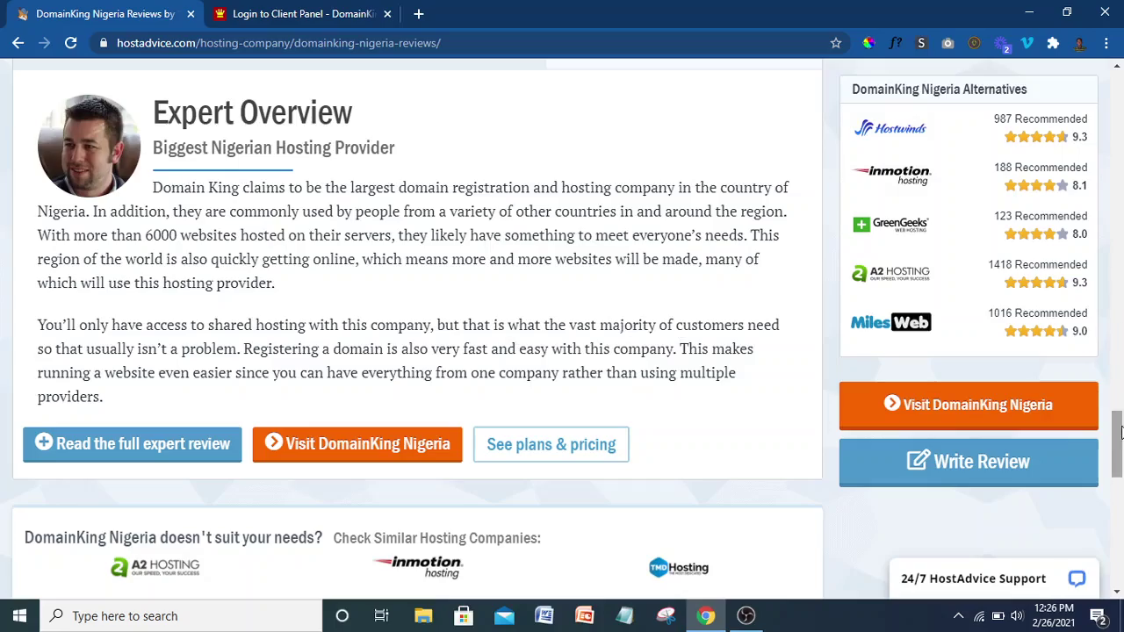
click(1122, 365)
drag(1122, 366, 1122, 98)
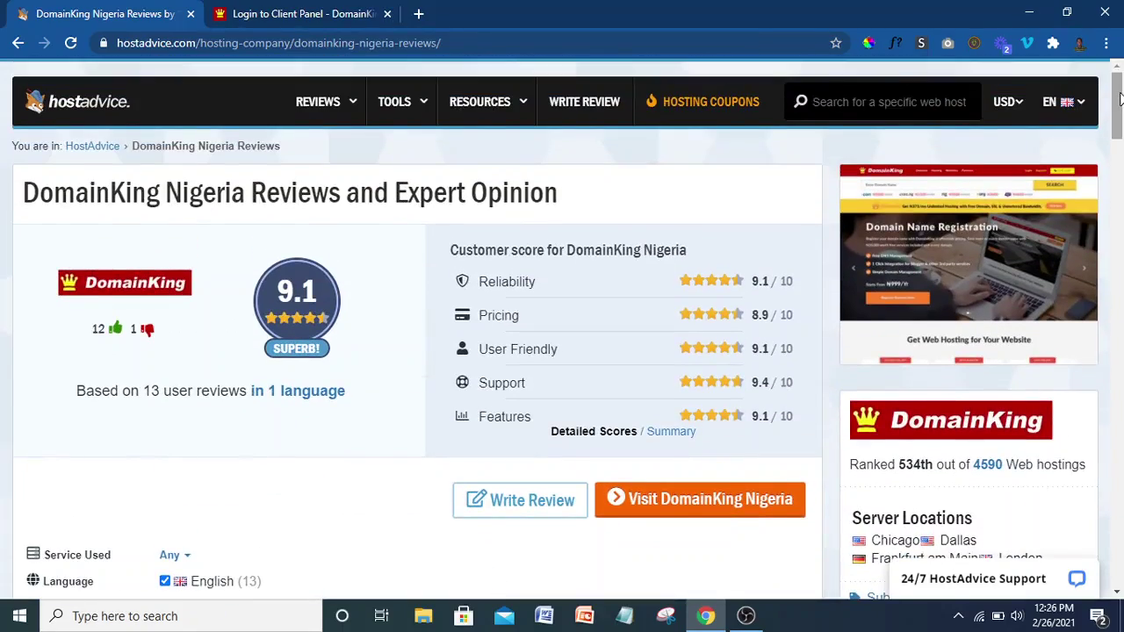
drag(1121, 98, 1122, 99)
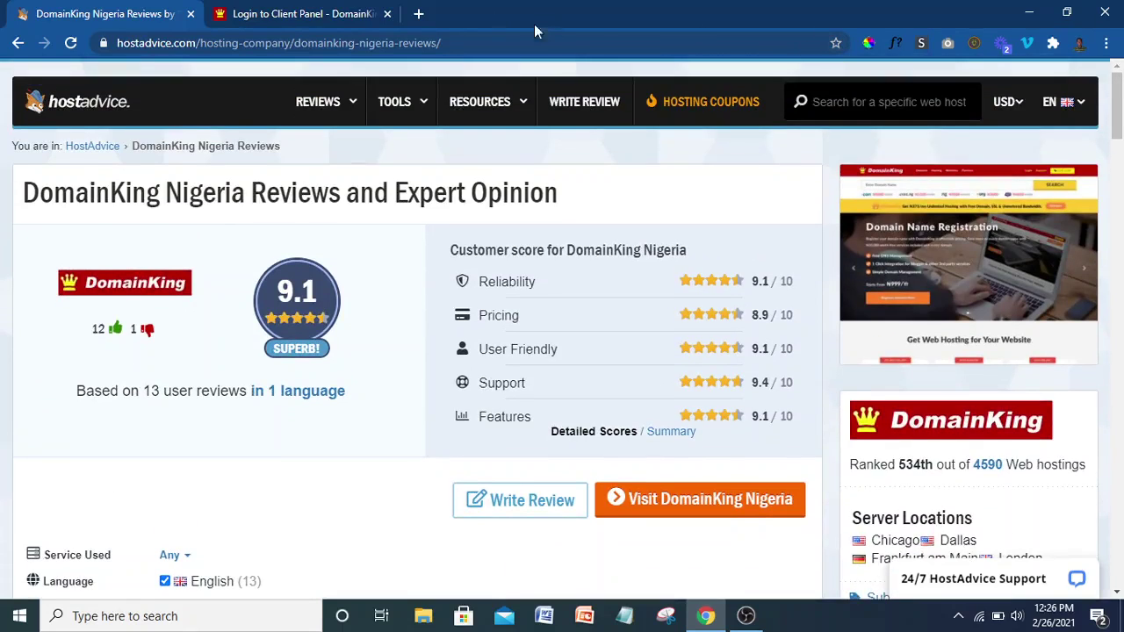
Step: Return to the DomainKing login page and open the registration form for new users
click(331, 8)
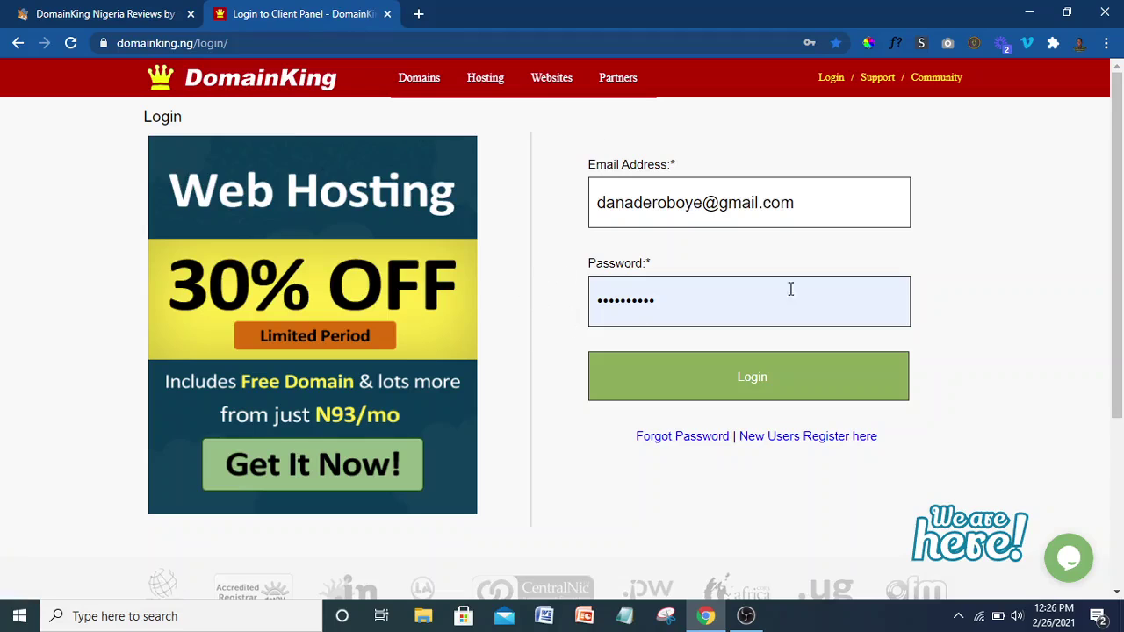
drag(1120, 240, 1119, 261)
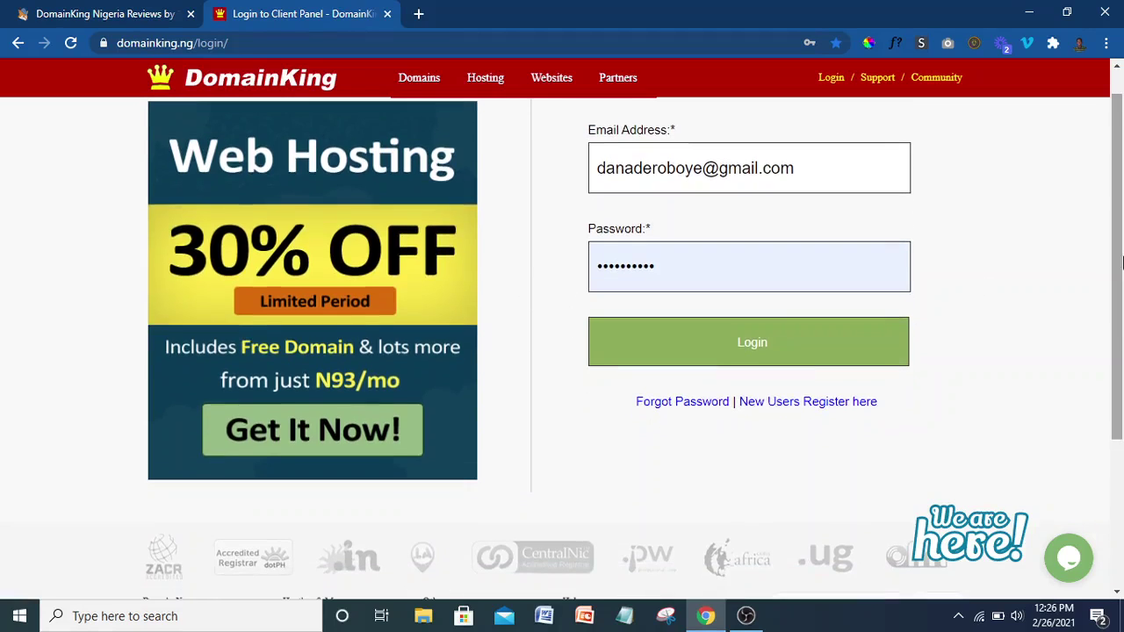
click(801, 402)
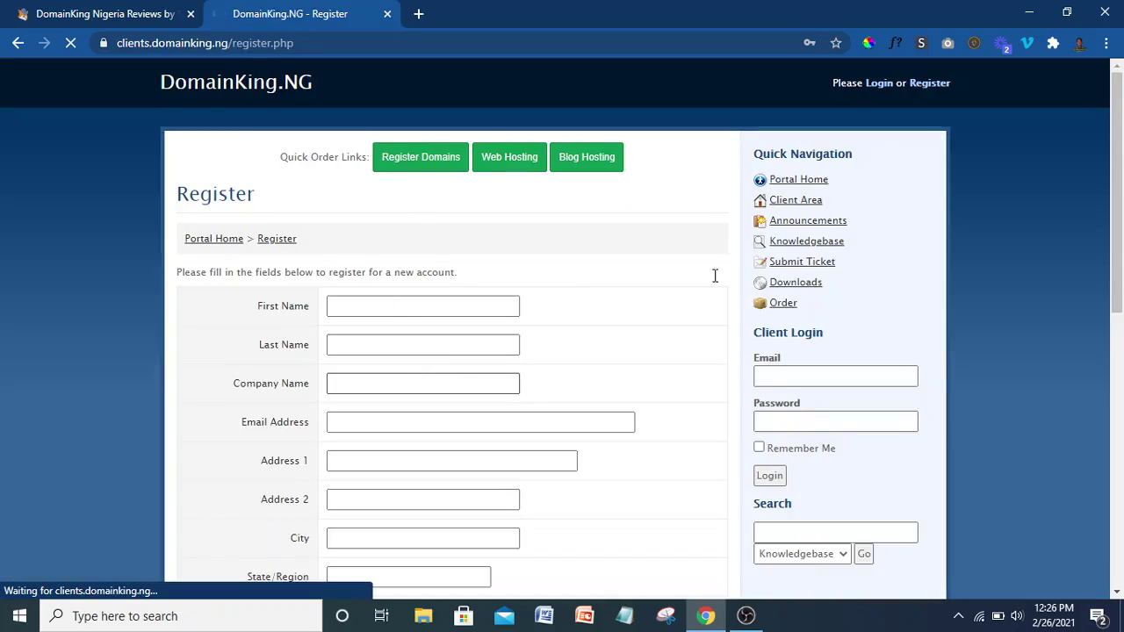
Step: Look over the registration form's fields, and log in to the existing client account with the prefilled credentials
scroll(628, 240, down, 2)
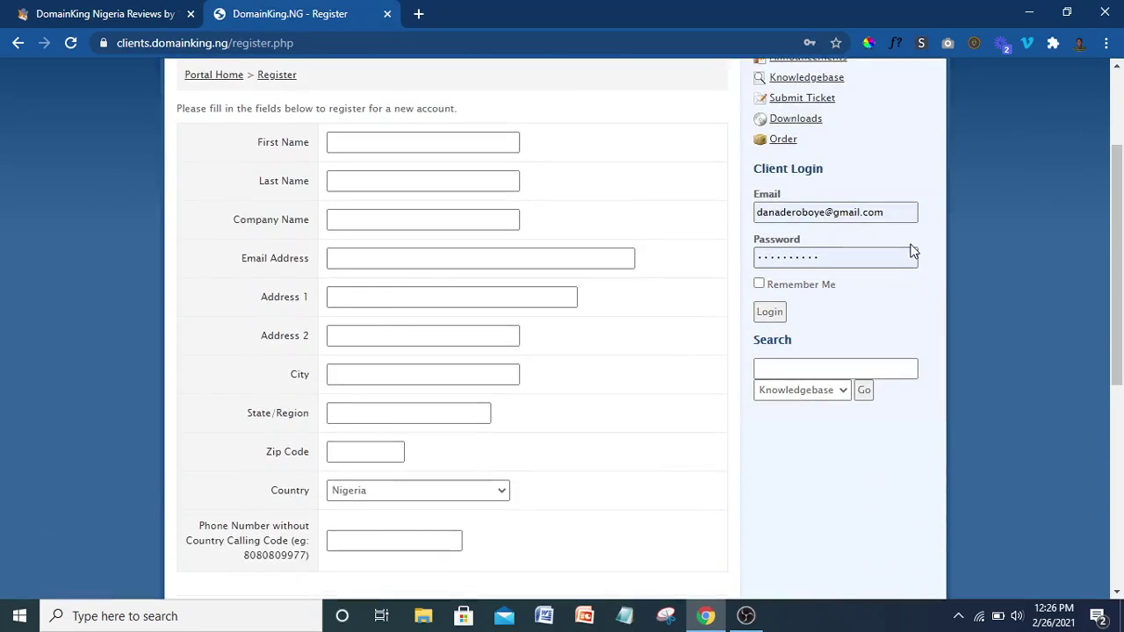
drag(1123, 240, 1123, 192)
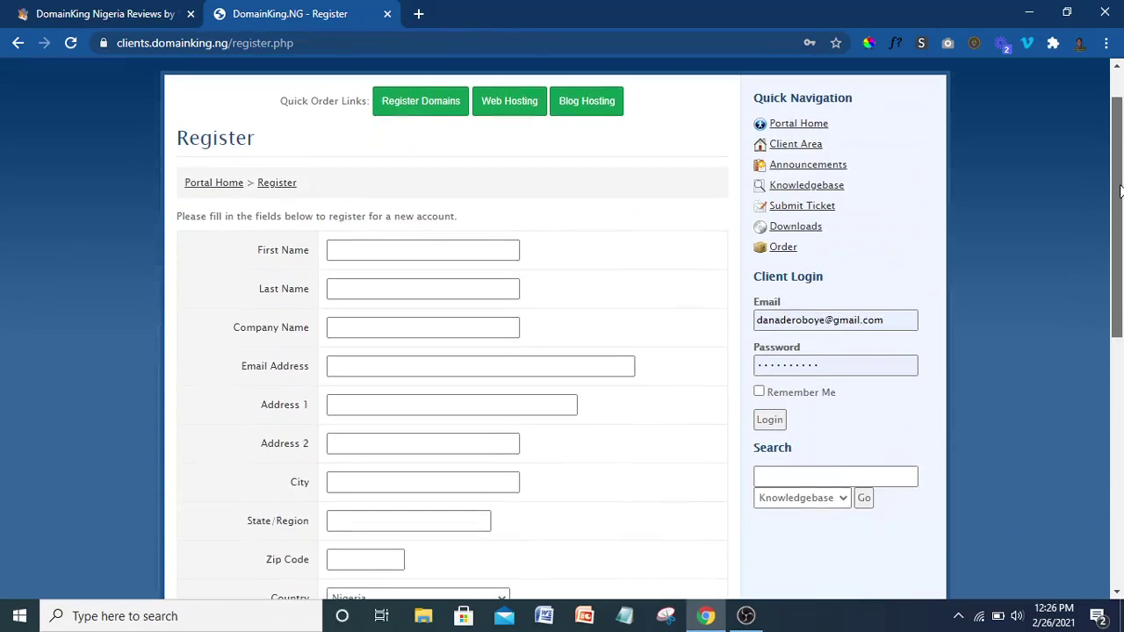
click(769, 421)
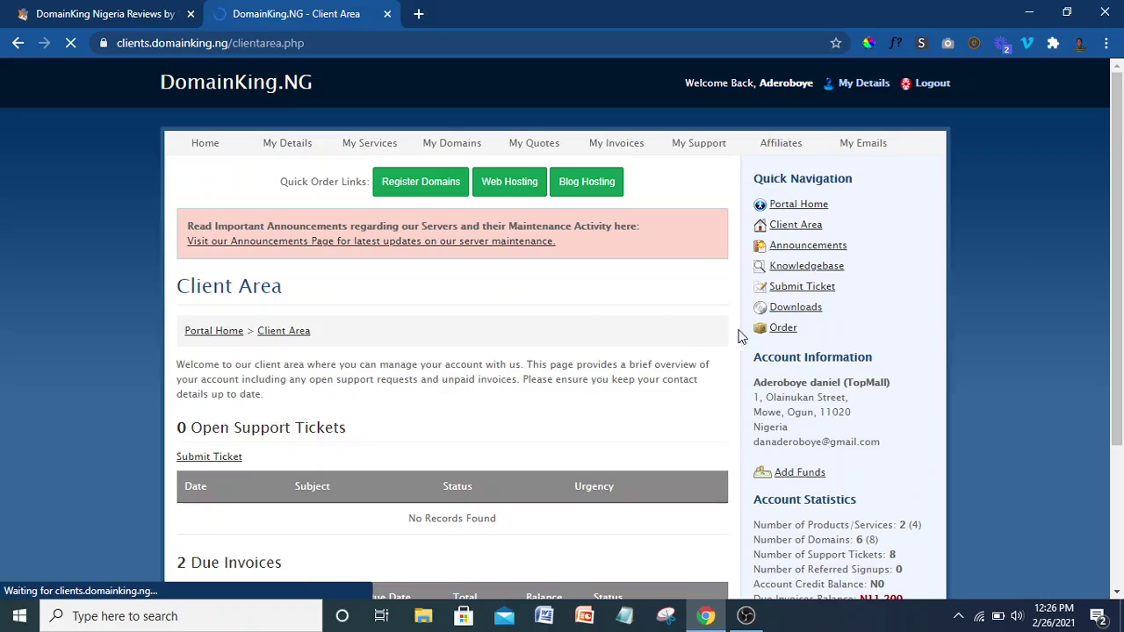
Step: Open the domain registration page from the client area and examine the domain pricing table
mouse_move(1123, 180)
mouse_down()
mouse_move(1122, 213)
mouse_move(1122, 184)
mouse_up()
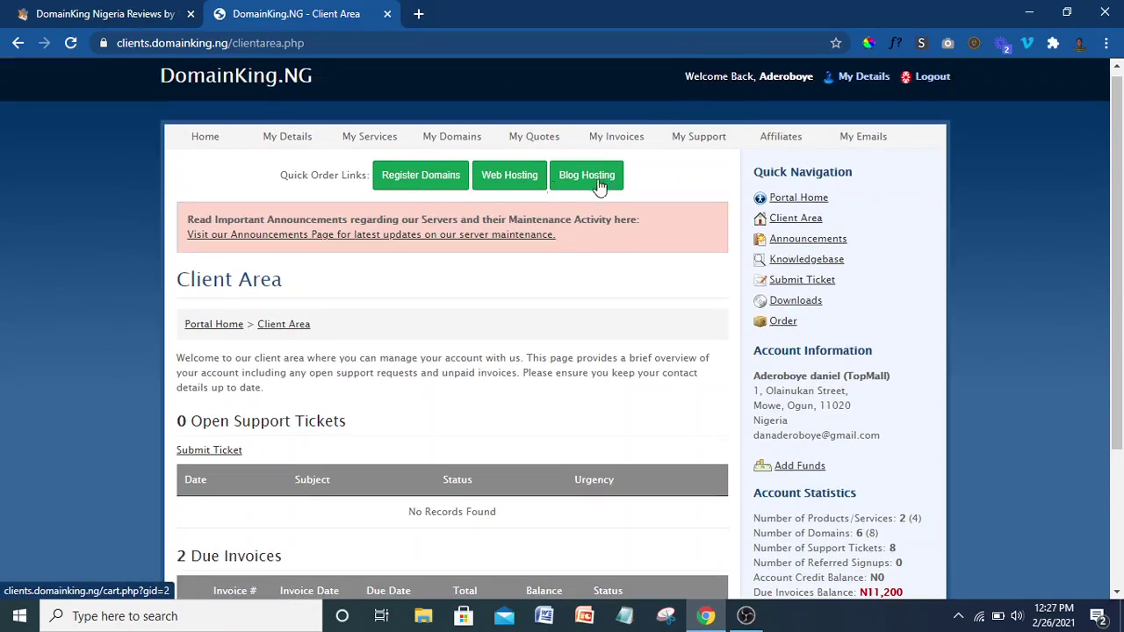
click(426, 176)
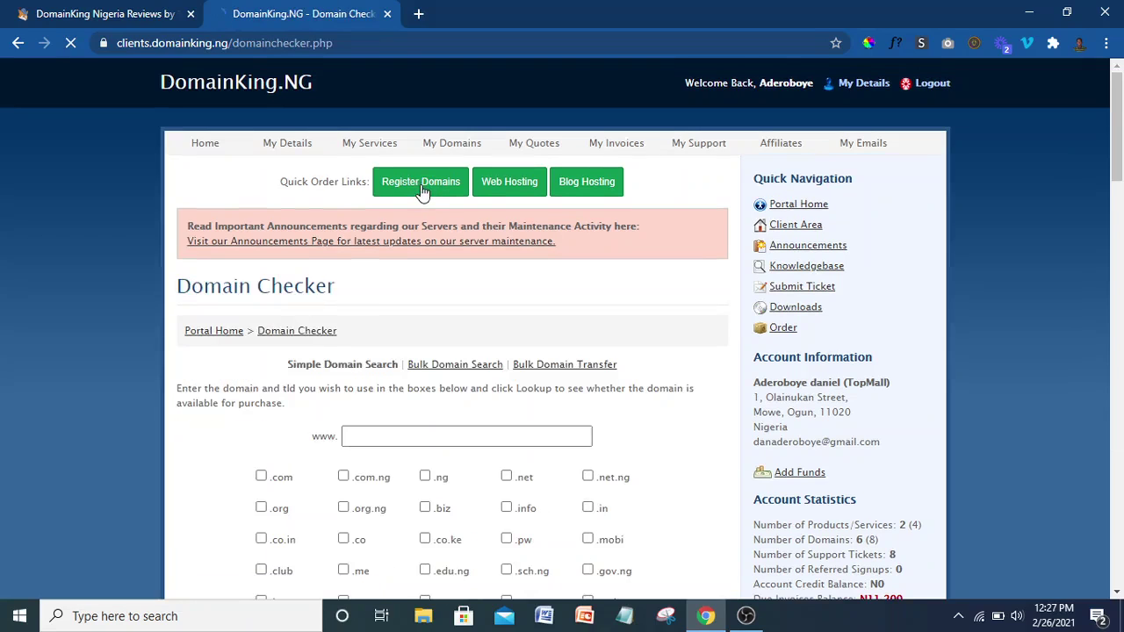
drag(1118, 183, 1117, 327)
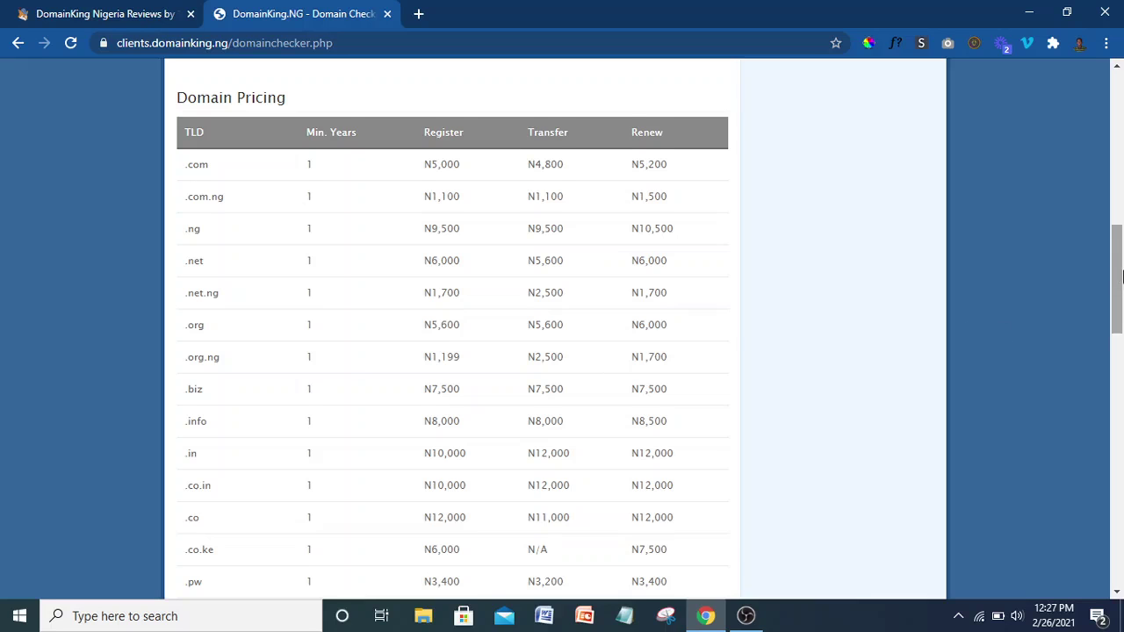
drag(1122, 277, 1121, 104)
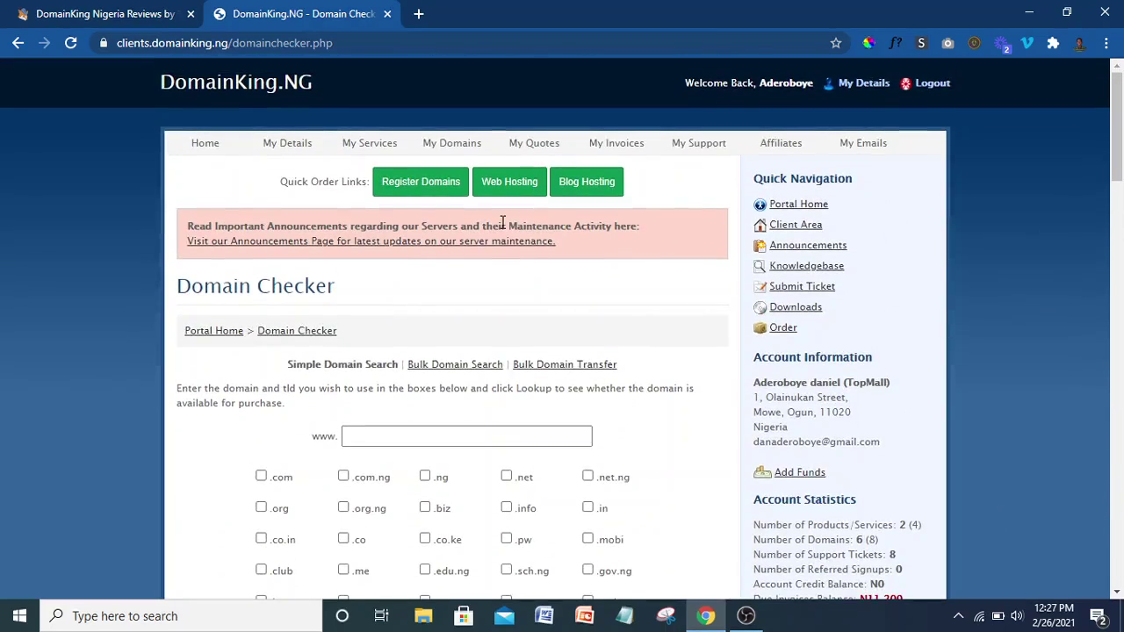
Step: Open the web hosting plans and examine the Soldier-N plan's features and payment terms
click(505, 188)
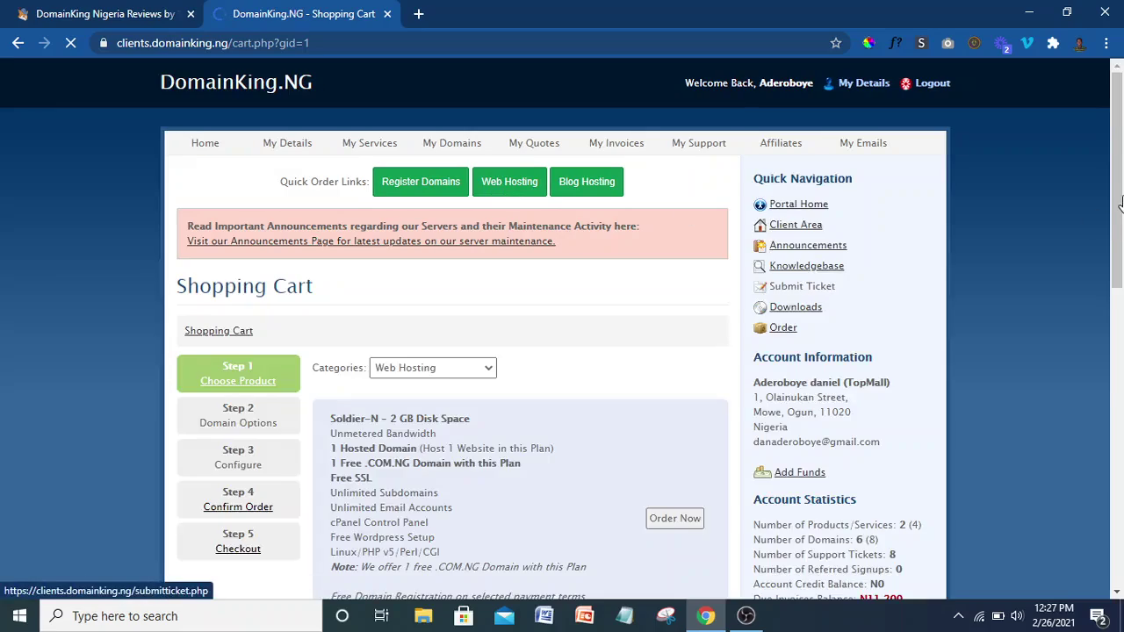
drag(1121, 204, 1122, 303)
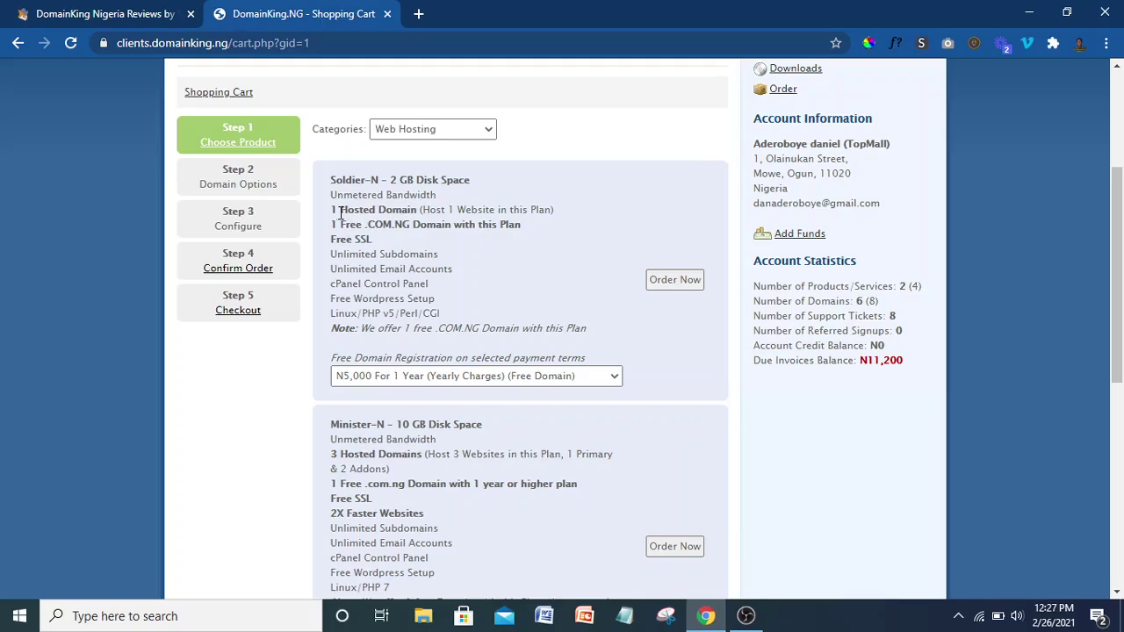
drag(338, 210, 451, 209)
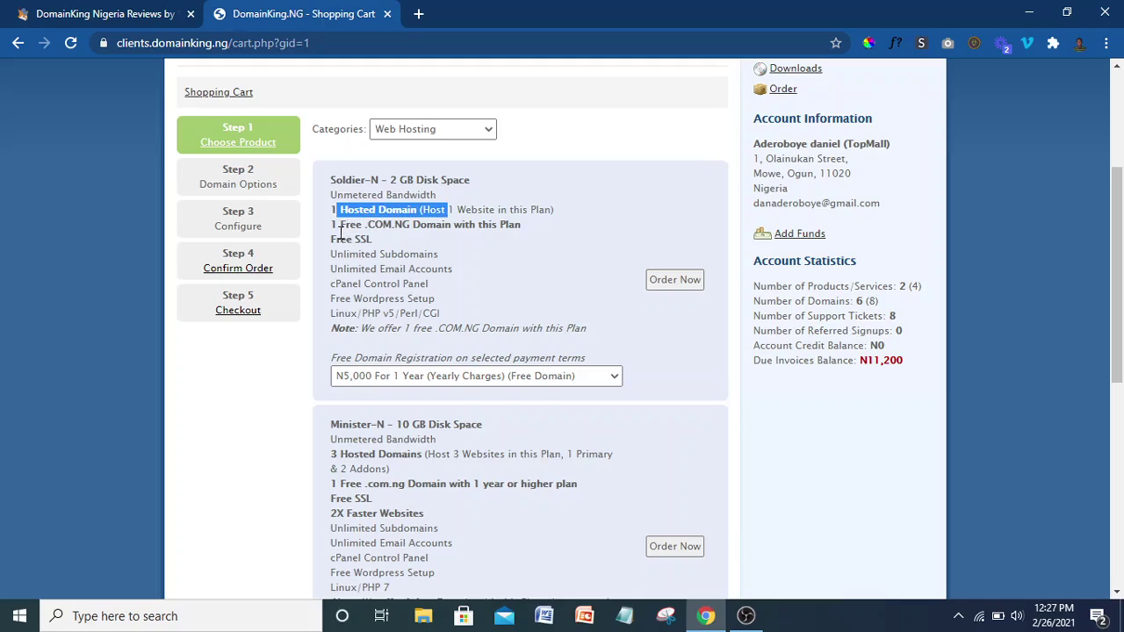
drag(335, 227, 509, 225)
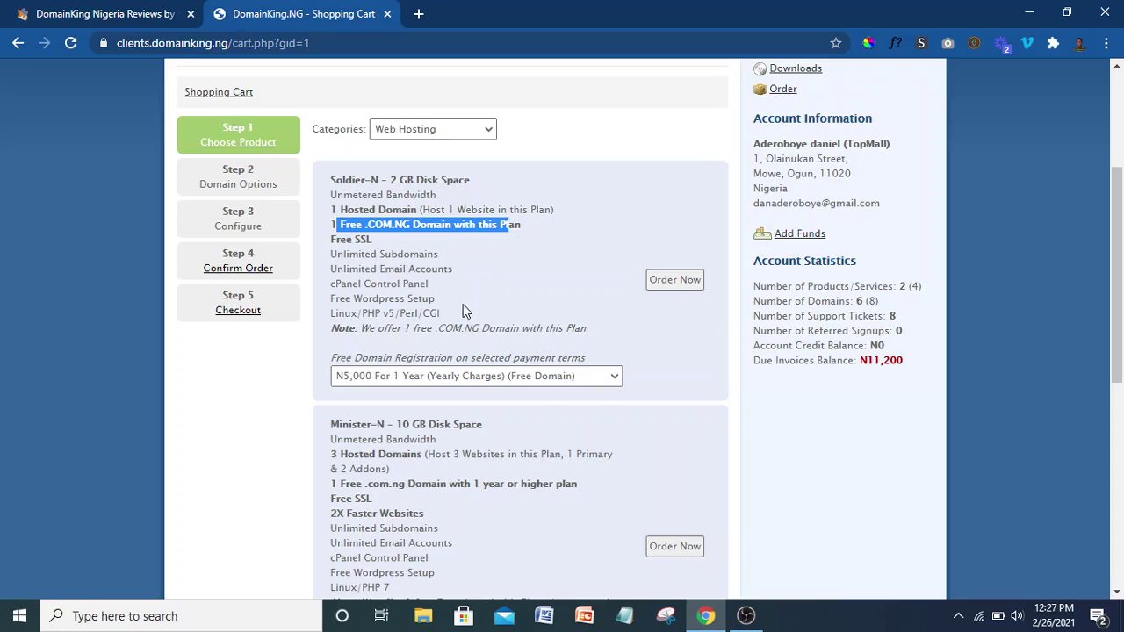
drag(442, 317, 351, 240)
click(352, 239)
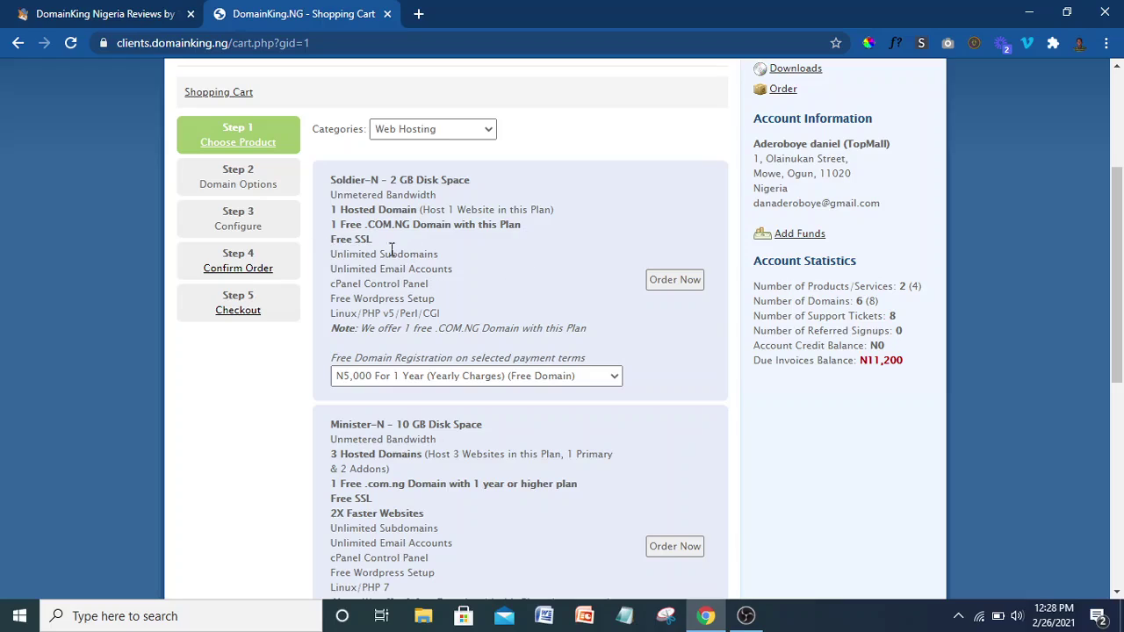
drag(344, 253, 445, 267)
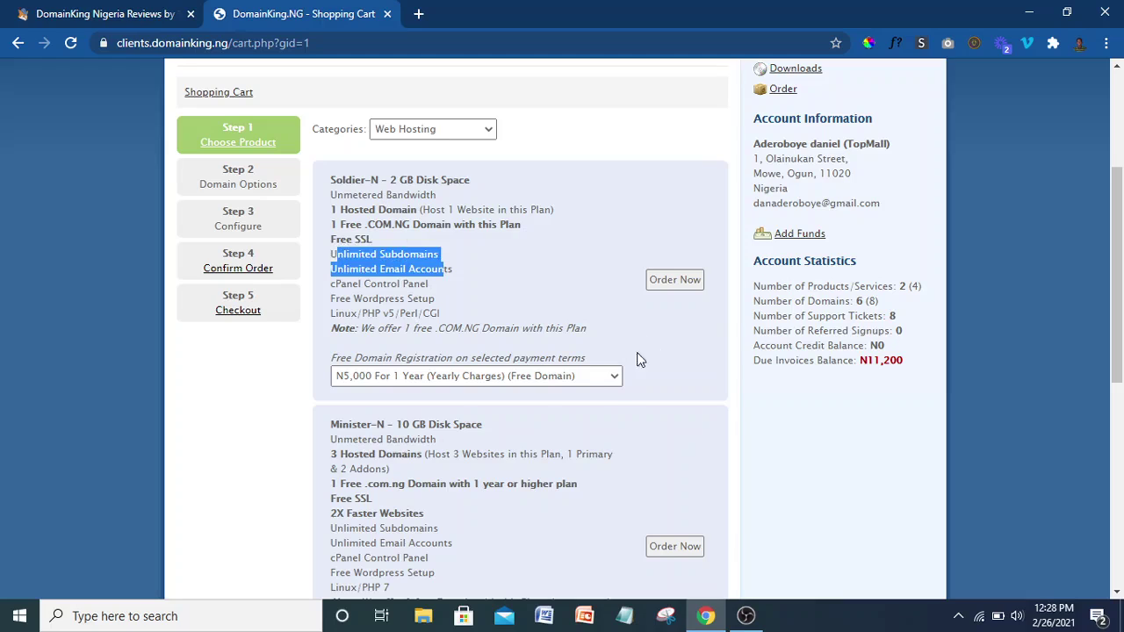
click(609, 383)
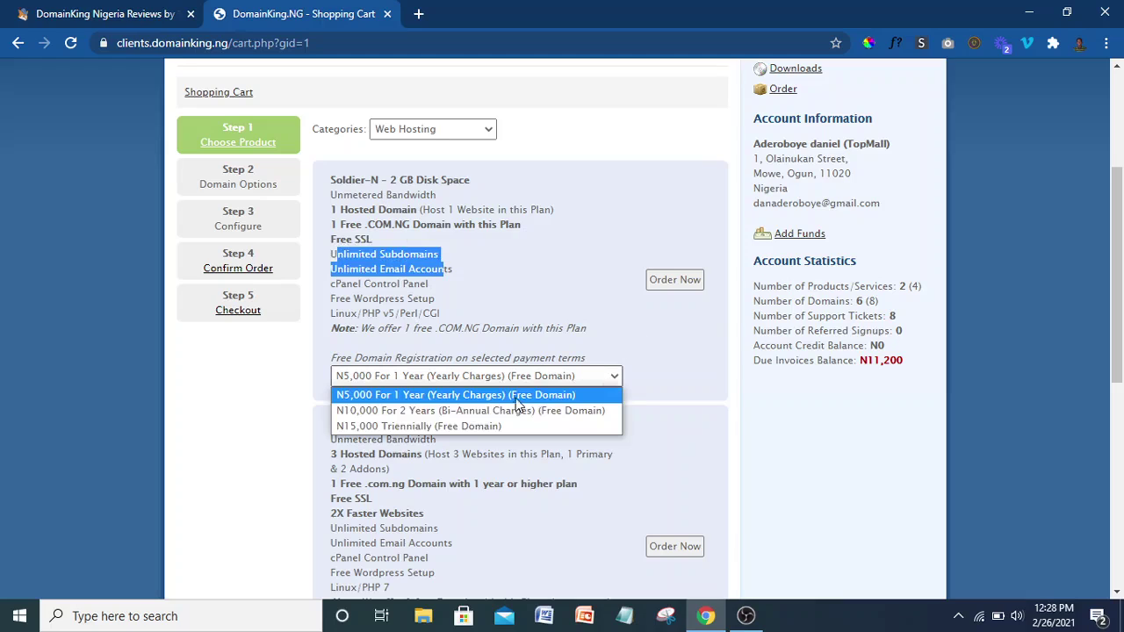
click(666, 376)
Step: Examine the Minister-N plan's hosted domains, free WordPress setup and available payment terms
drag(1121, 193, 1121, 303)
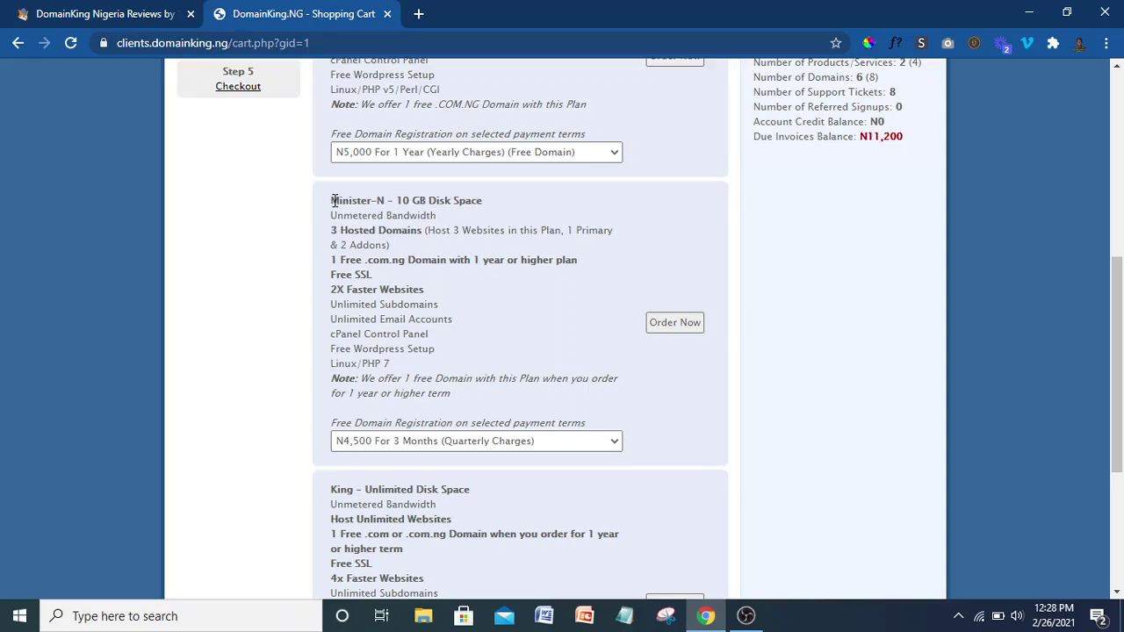
drag(334, 200, 449, 234)
click(360, 234)
triple_click(370, 230)
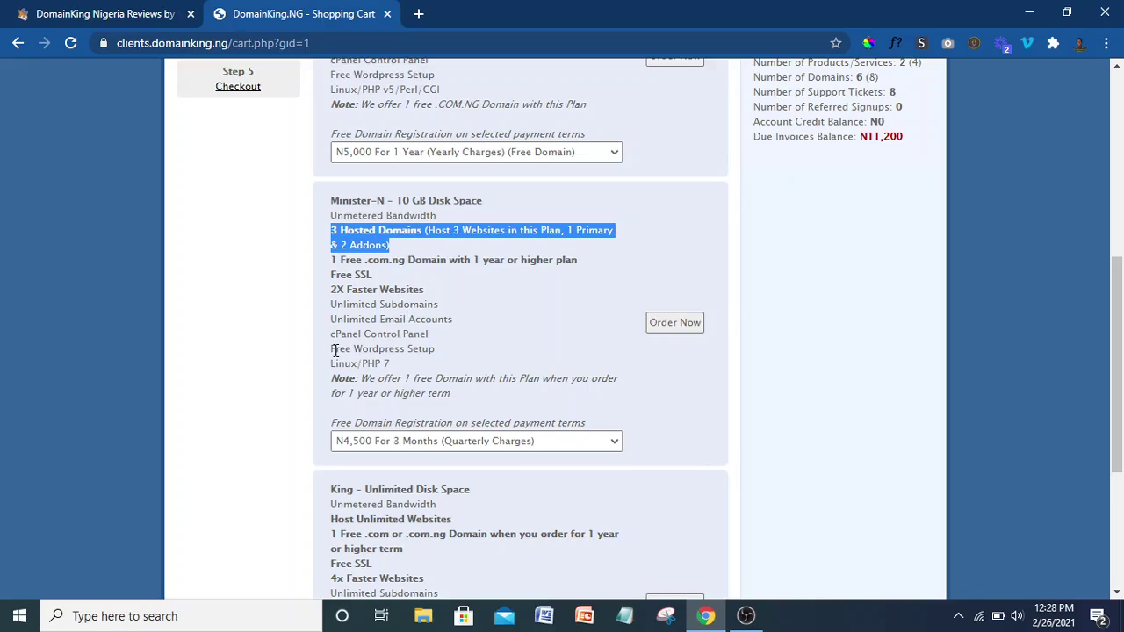
drag(335, 349, 436, 354)
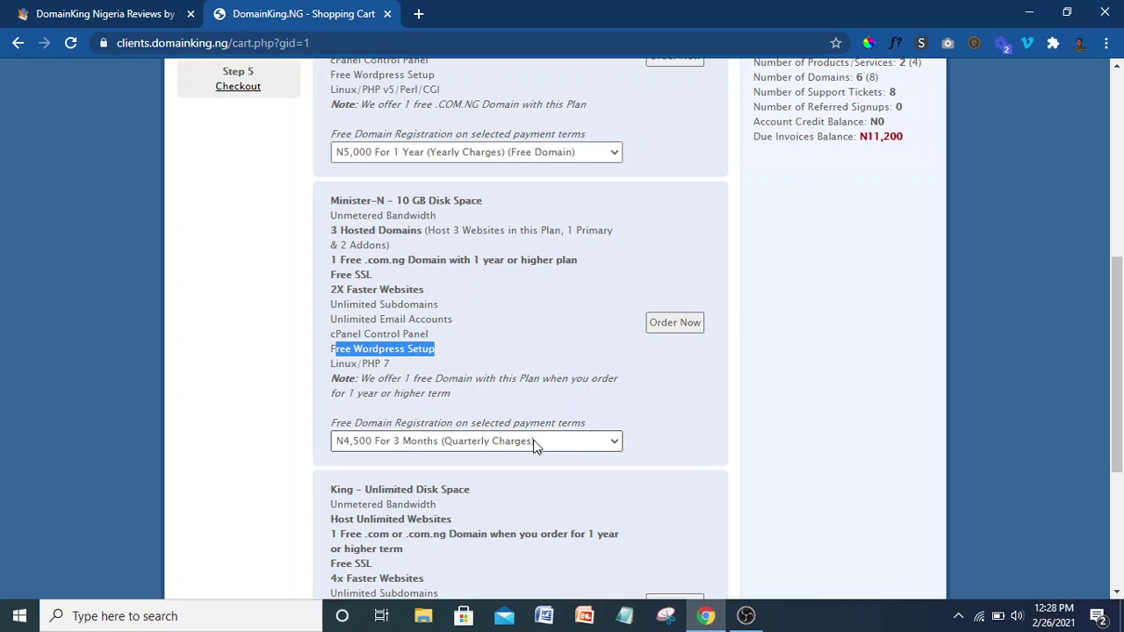
click(566, 443)
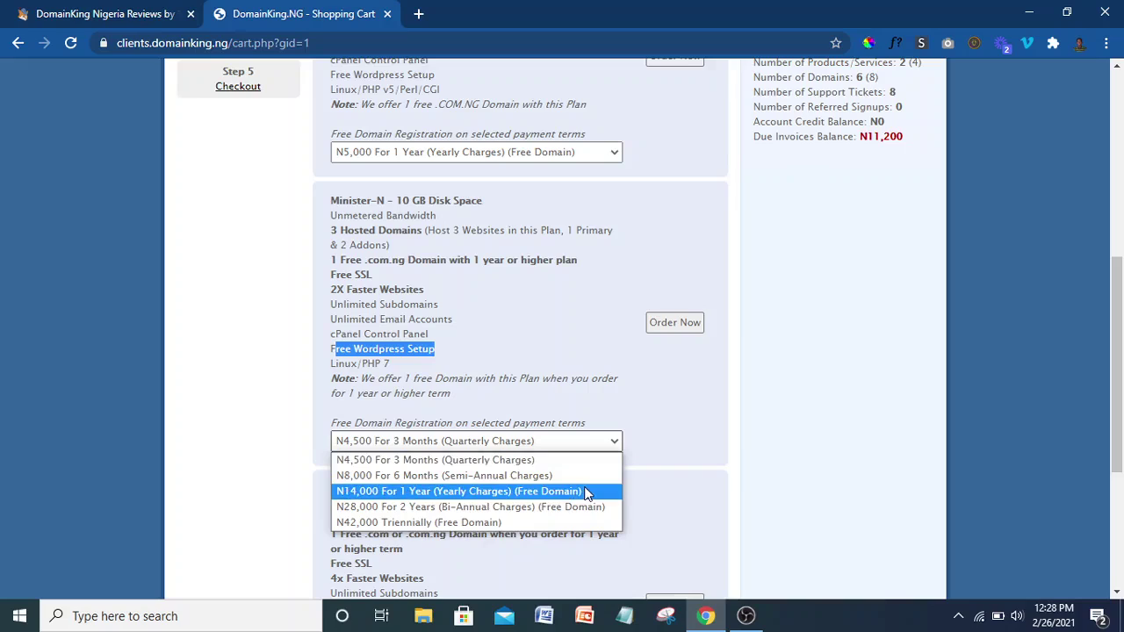
click(642, 493)
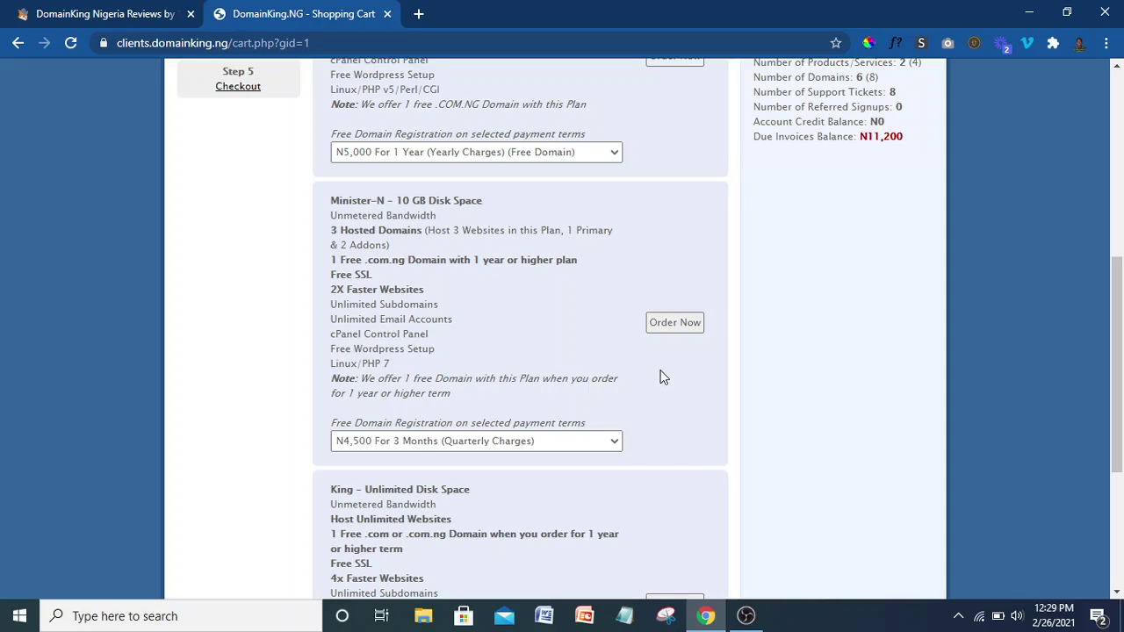
click(534, 442)
click(721, 452)
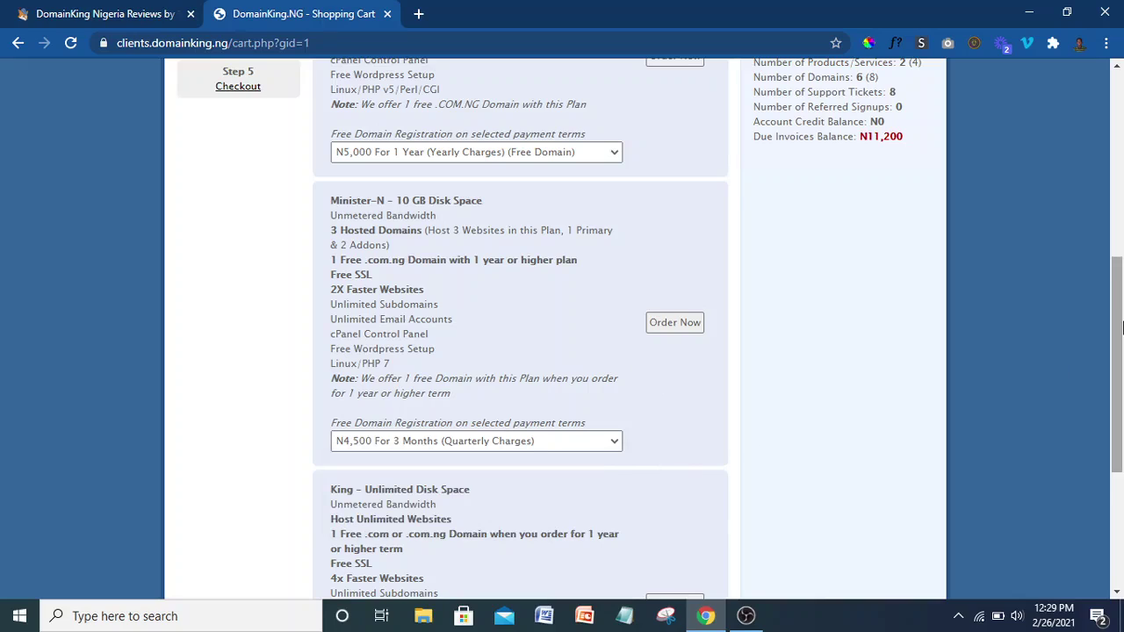
Step: Examine the King plan's disk space, bandwidth, free domain and SSL features
scroll(1062, 367, down, 2)
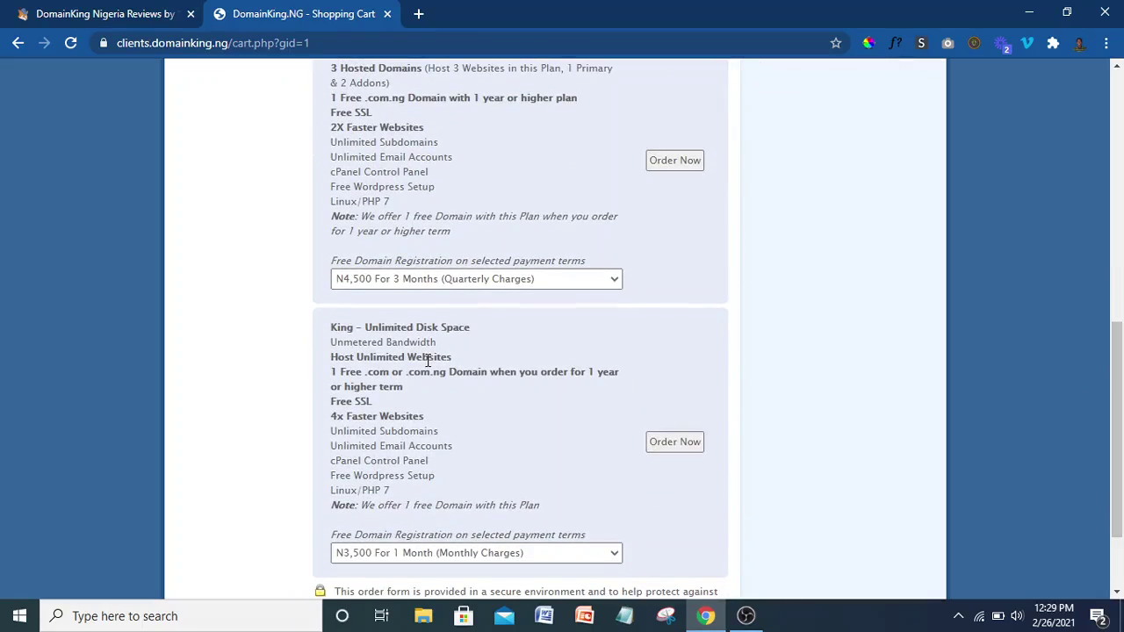
drag(364, 328, 483, 343)
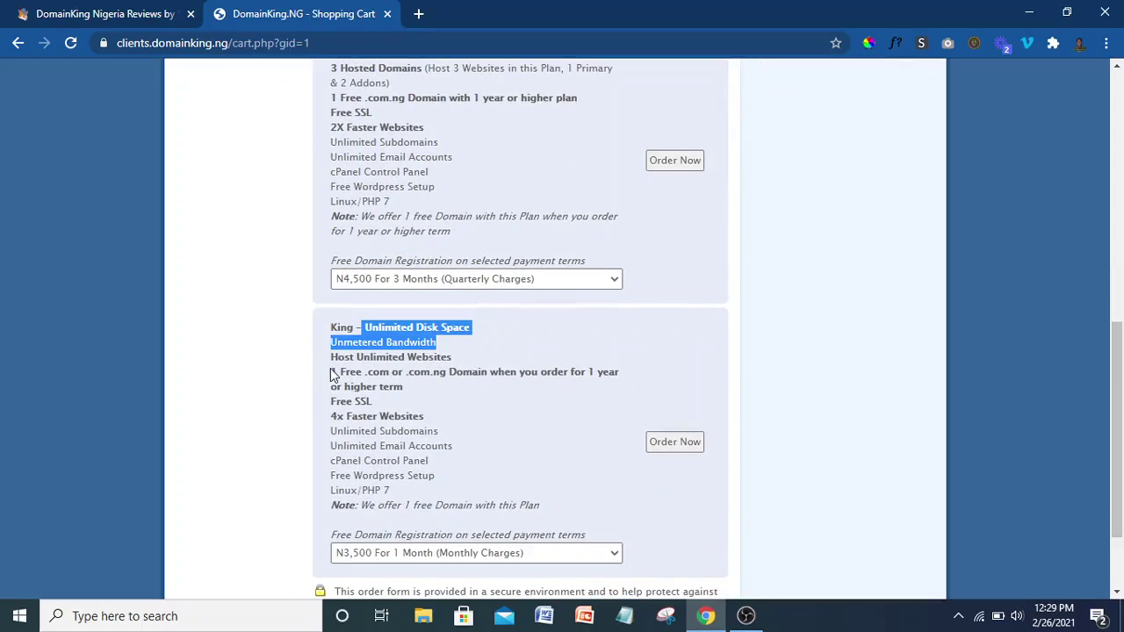
drag(333, 373, 452, 412)
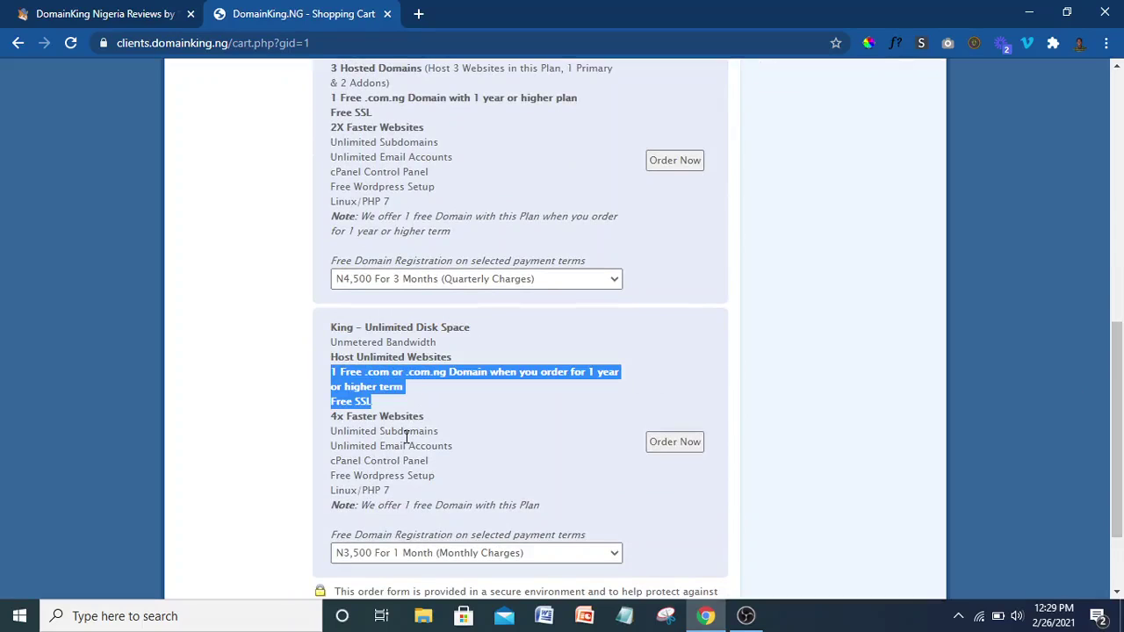
Step: Go back to the Minister-N plan and review its feature list again
drag(1119, 402, 1123, 357)
click(477, 293)
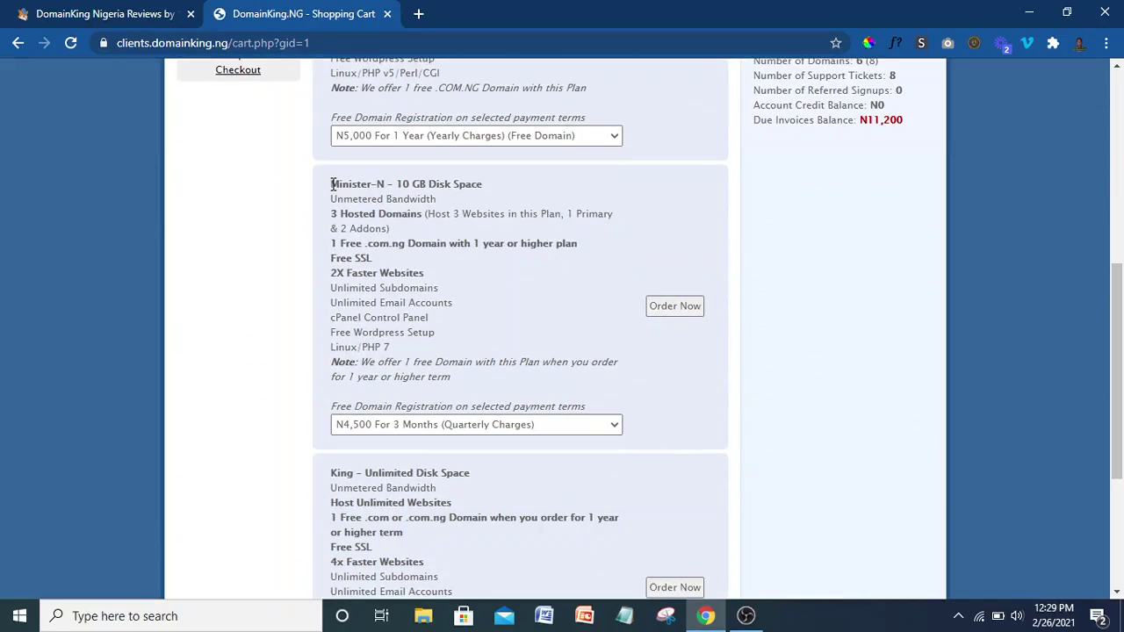
drag(333, 184, 449, 315)
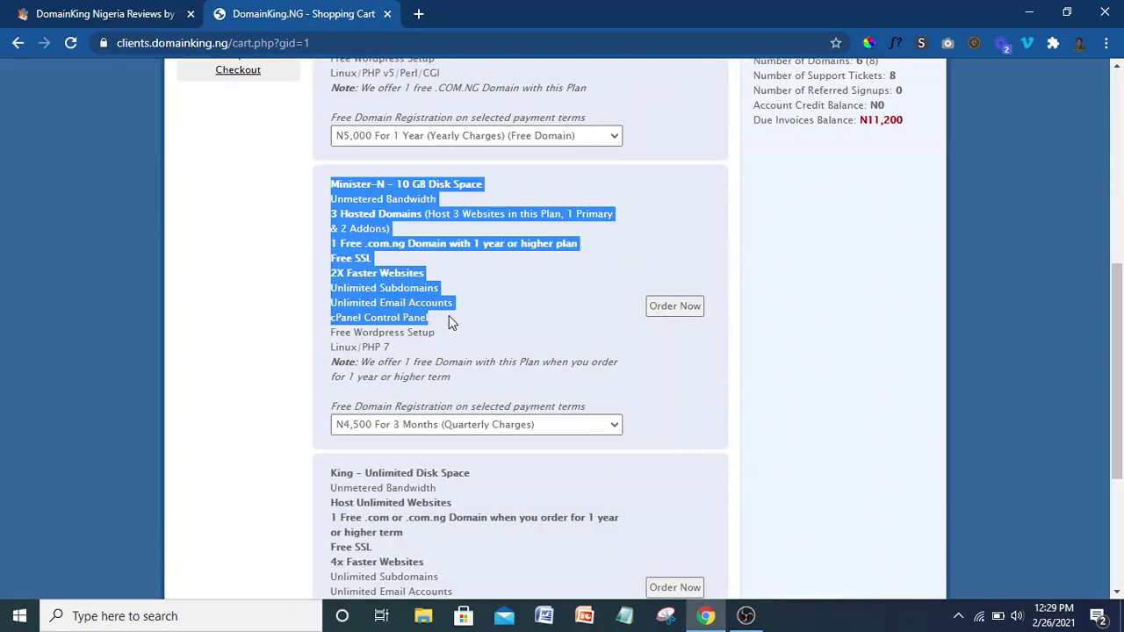
click(374, 232)
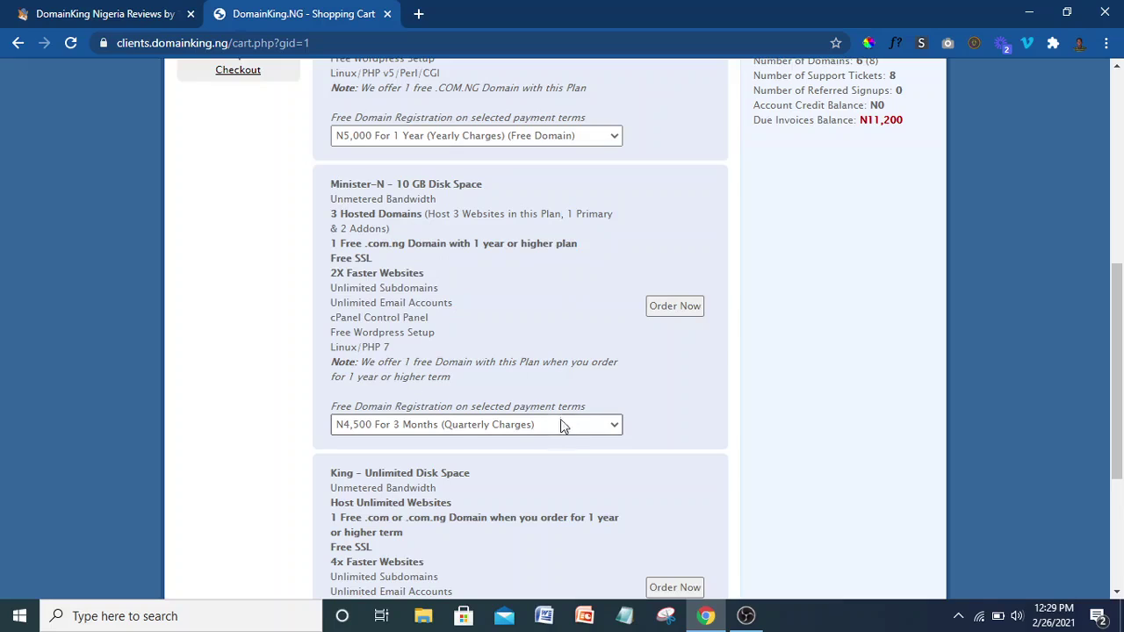
Step: Set the Minister-N plan's payment term to N14,000 For 1 Year (Yearly Charges) (Free Domain) and order the plan
click(517, 429)
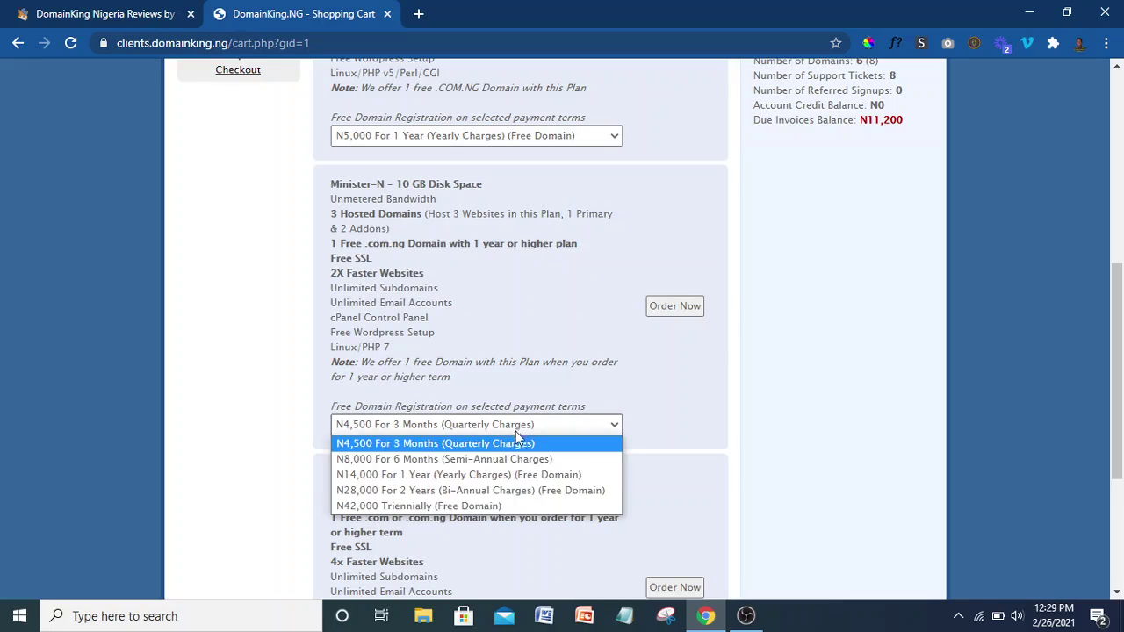
click(503, 474)
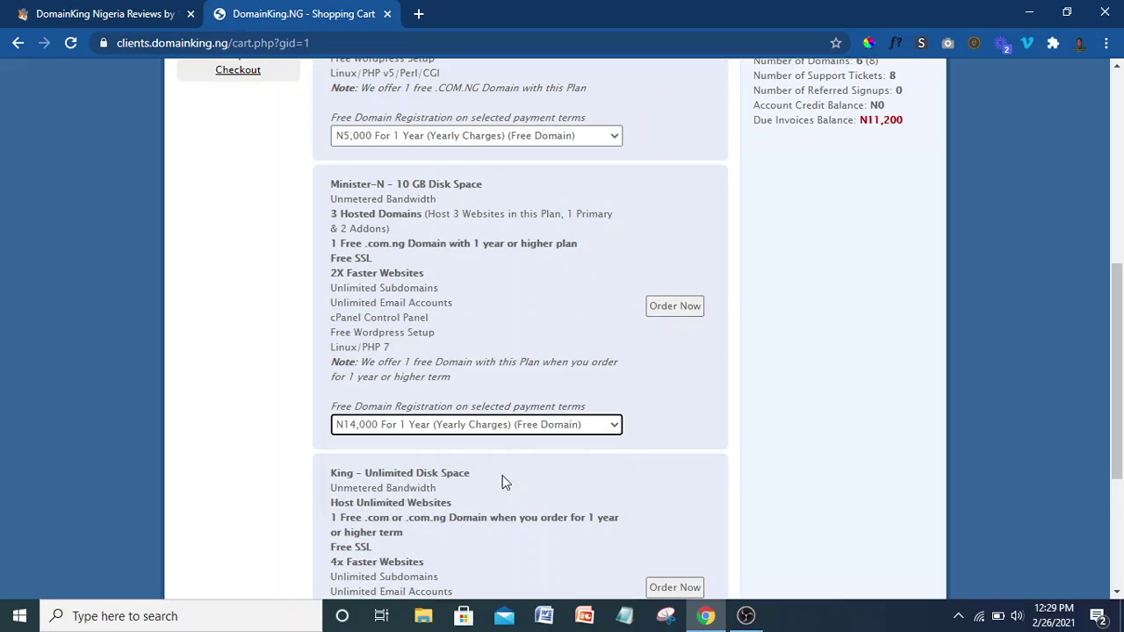
click(502, 430)
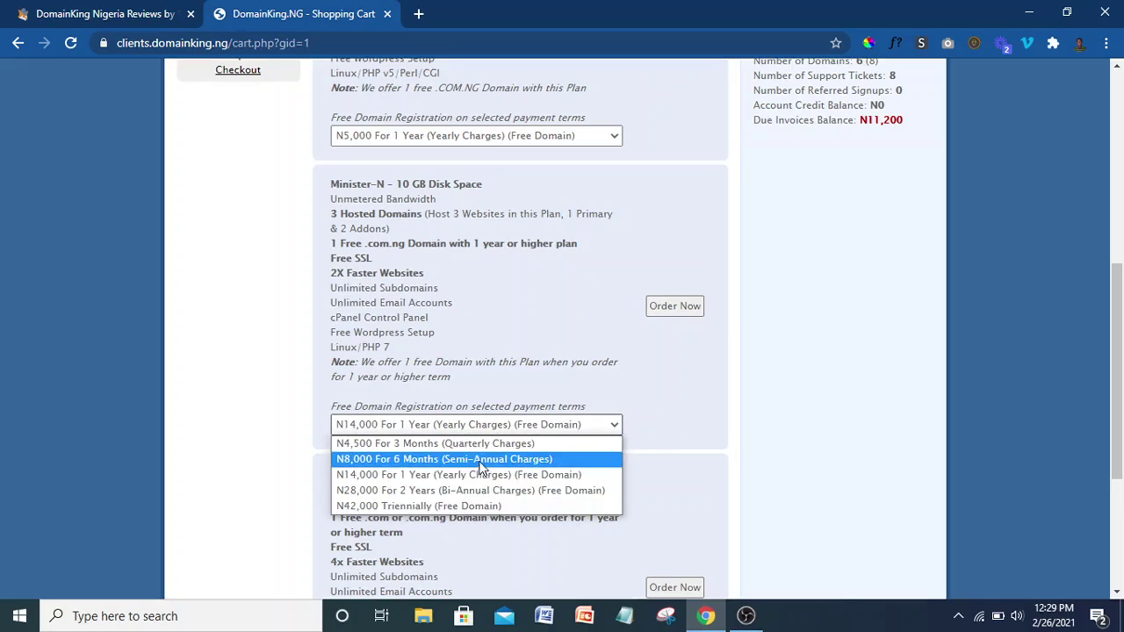
click(562, 475)
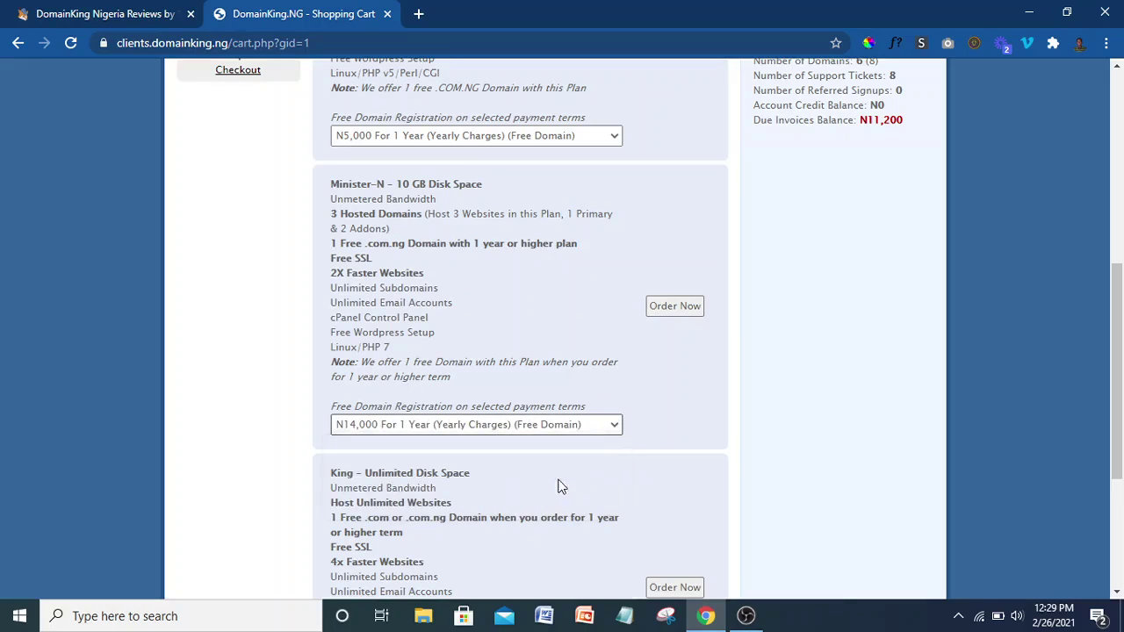
click(660, 315)
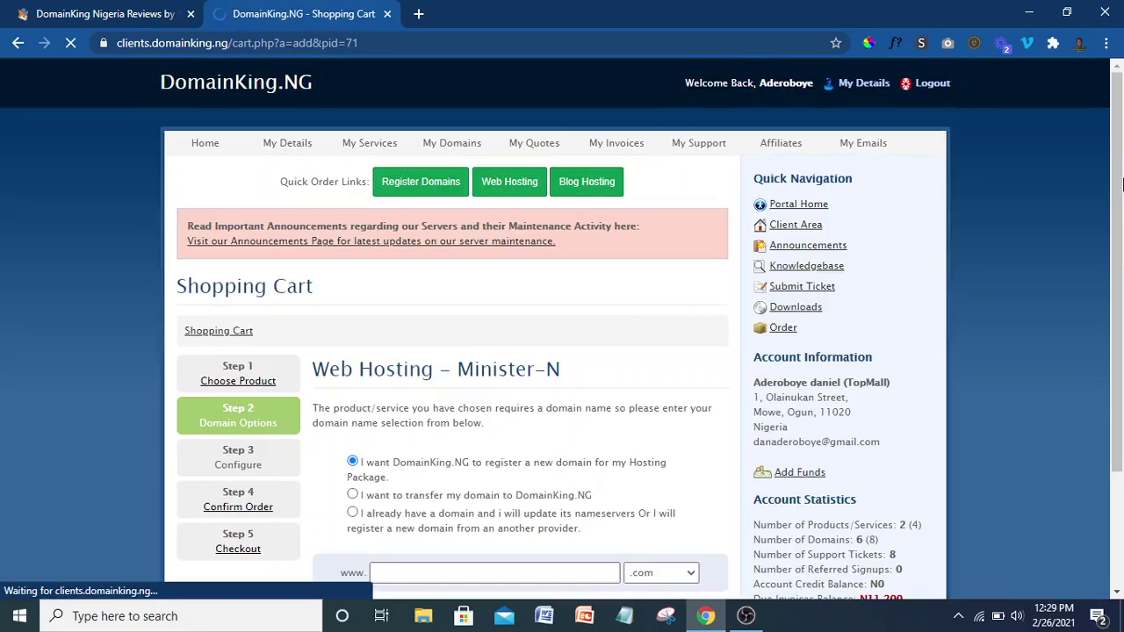
Step: Enter websitemaker as the new domain to register for the hosting package, with the .com.ng extension
drag(1122, 182, 1122, 326)
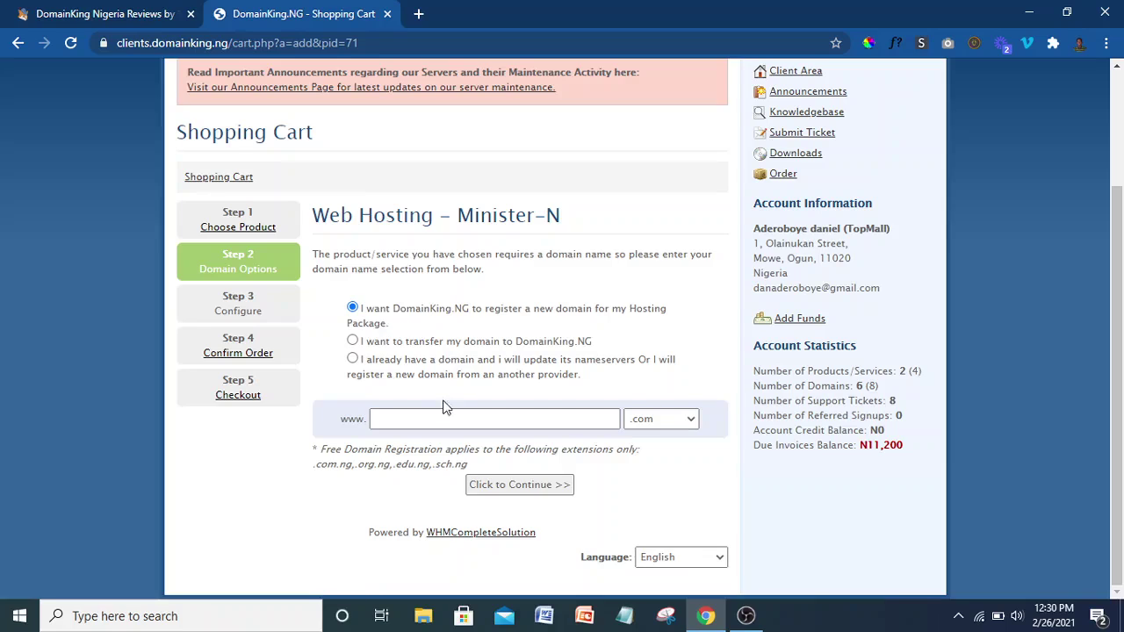
click(413, 419)
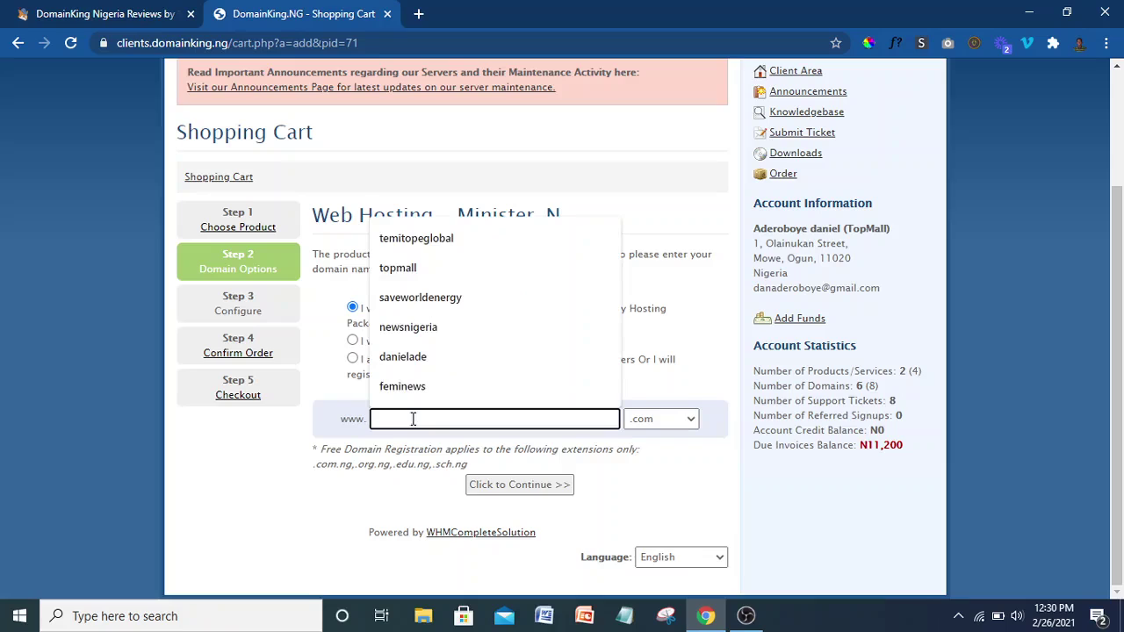
text(web)
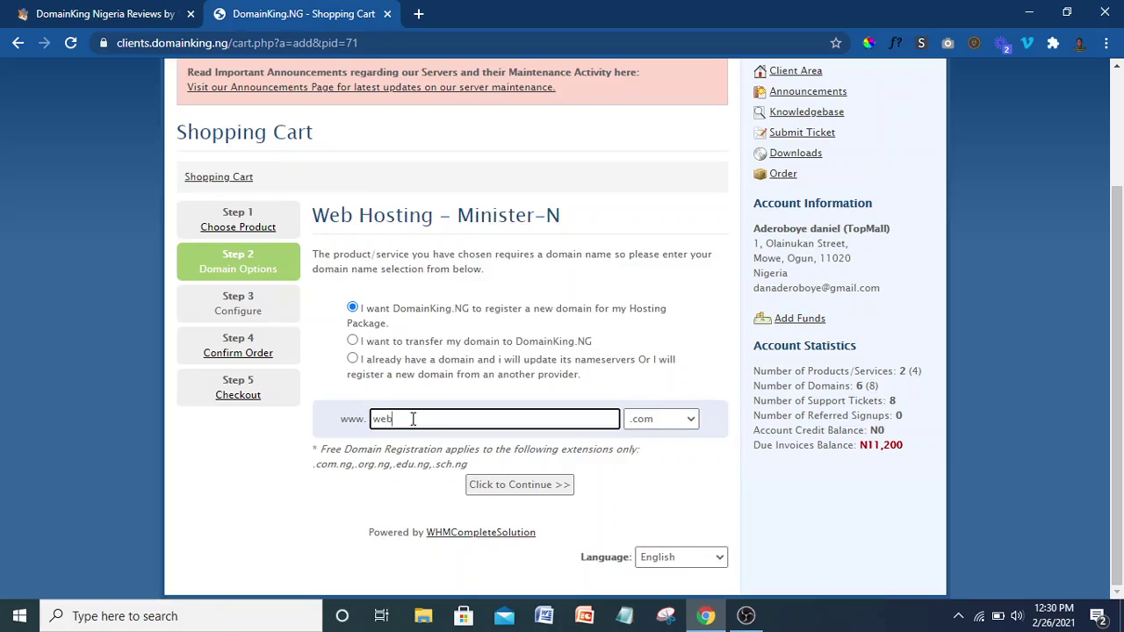
text(si)
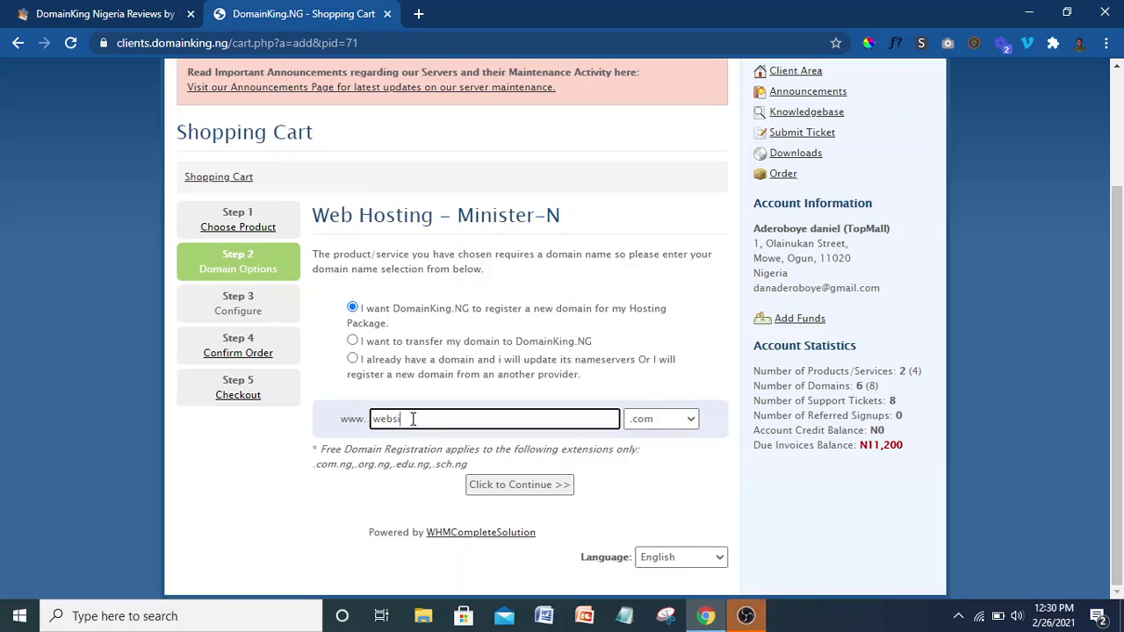
text(tenaker)
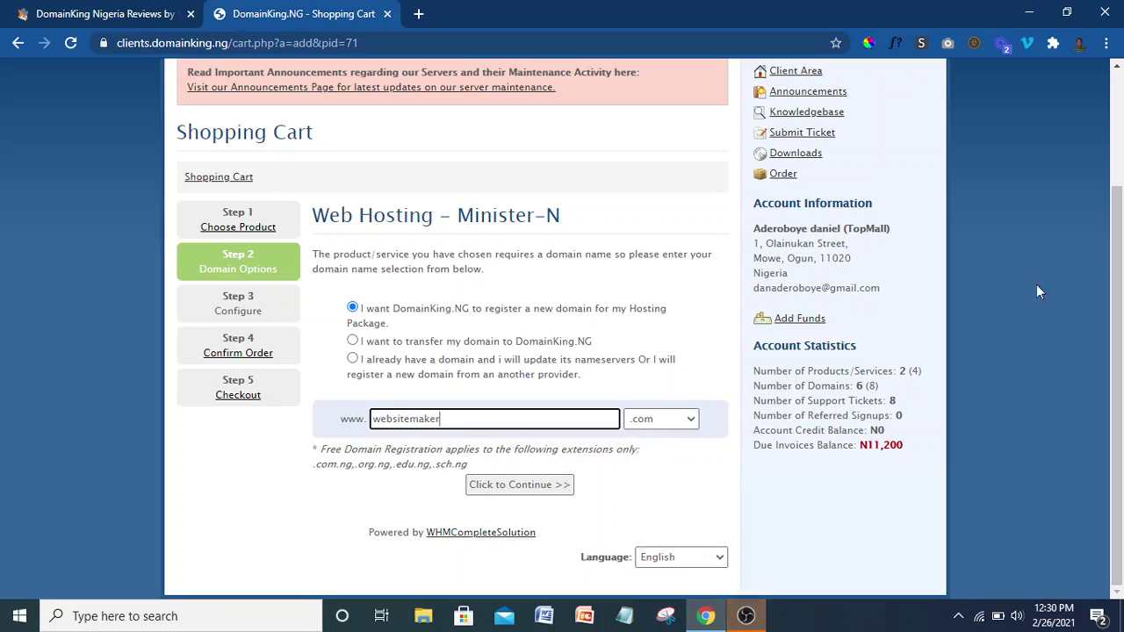
click(684, 421)
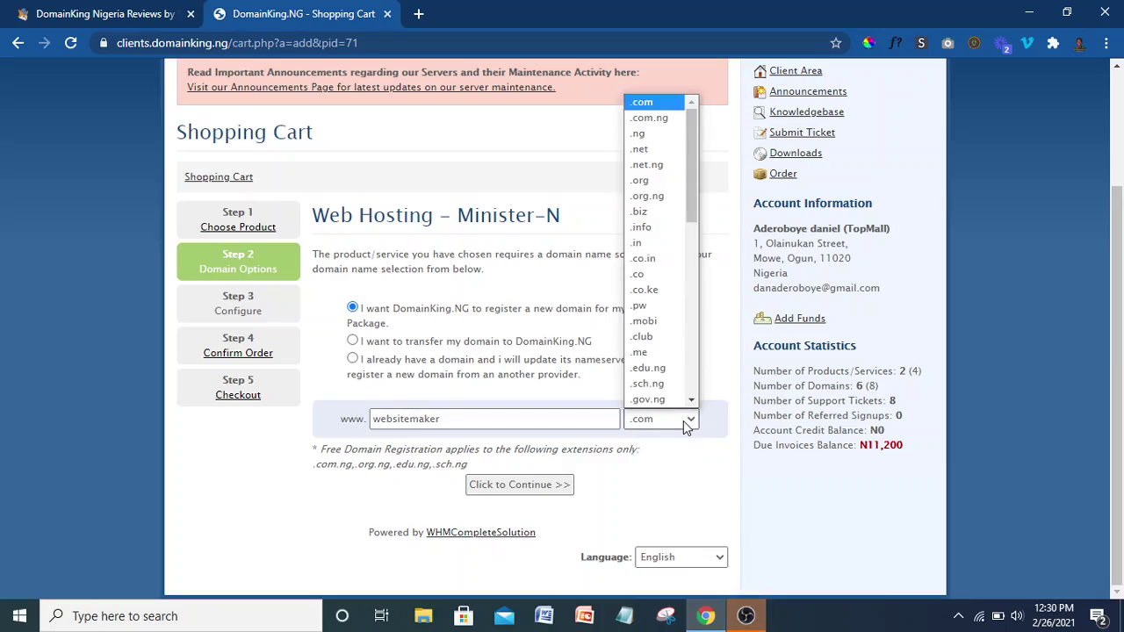
click(664, 123)
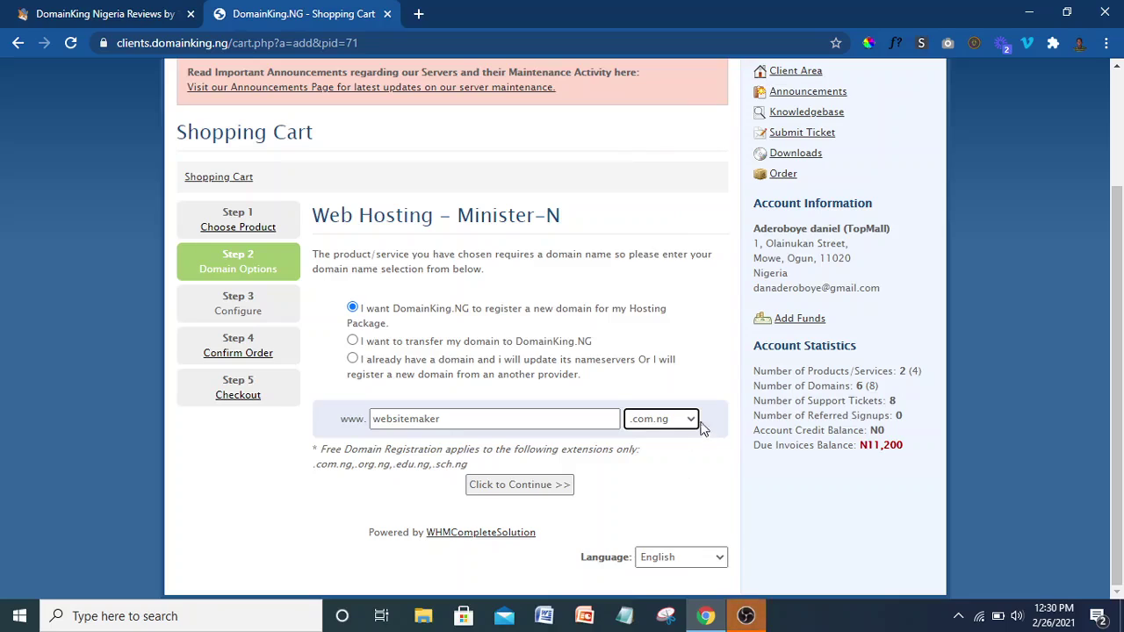
Step: Submit the domain name and examine the availability of each extension
click(558, 493)
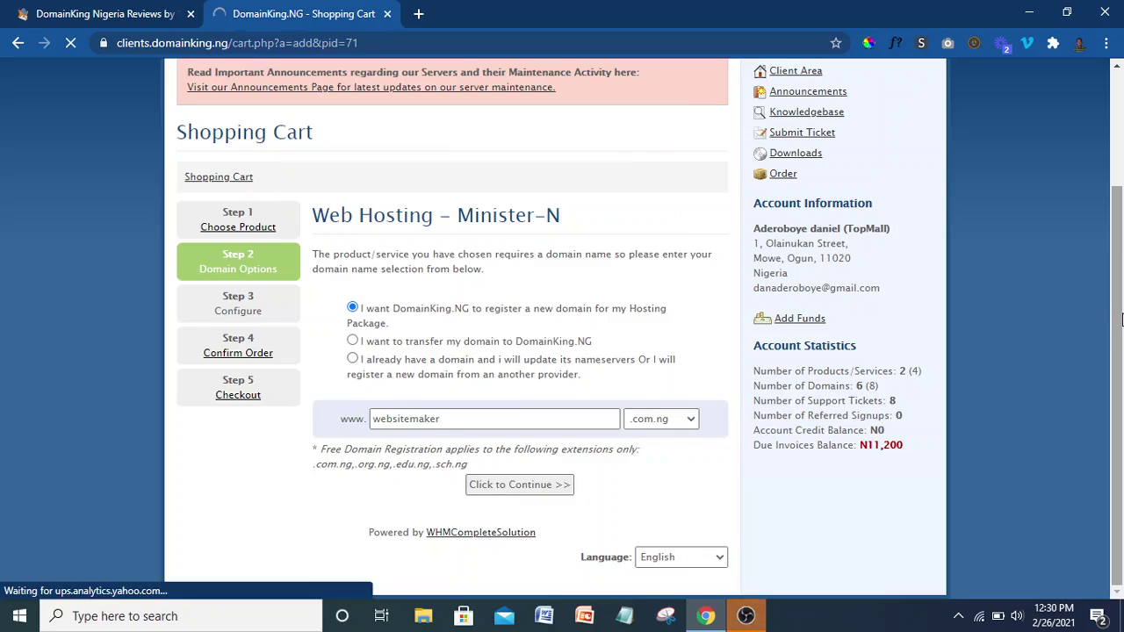
mouse_move(1121, 320)
mouse_down()
mouse_move(1121, 292)
mouse_move(1122, 328)
mouse_up()
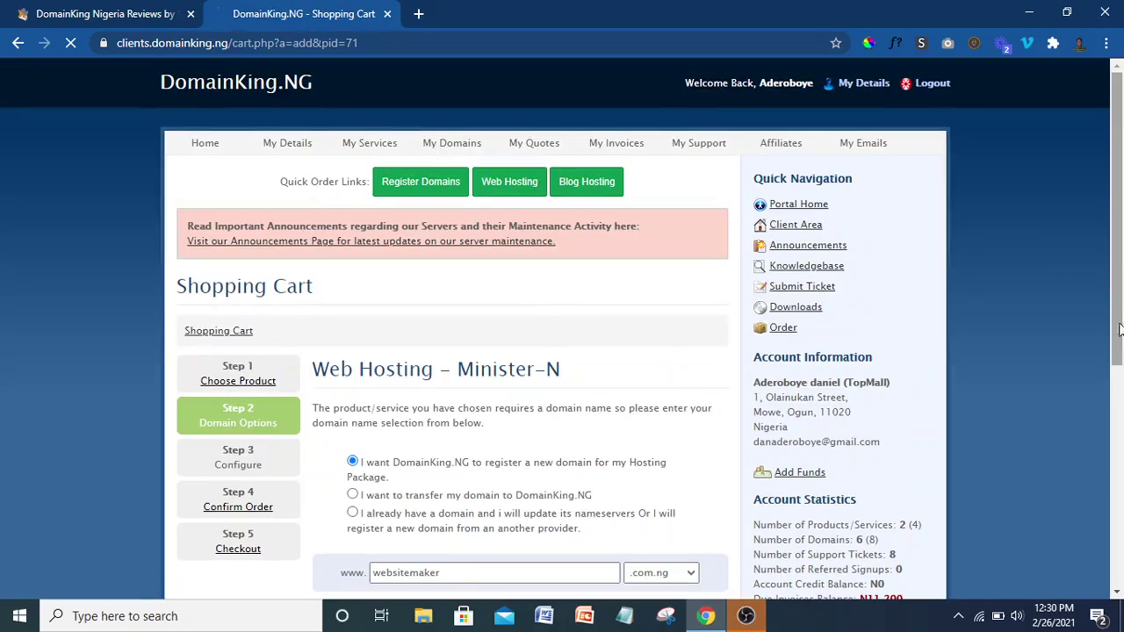
scroll(1120, 342, down, 3)
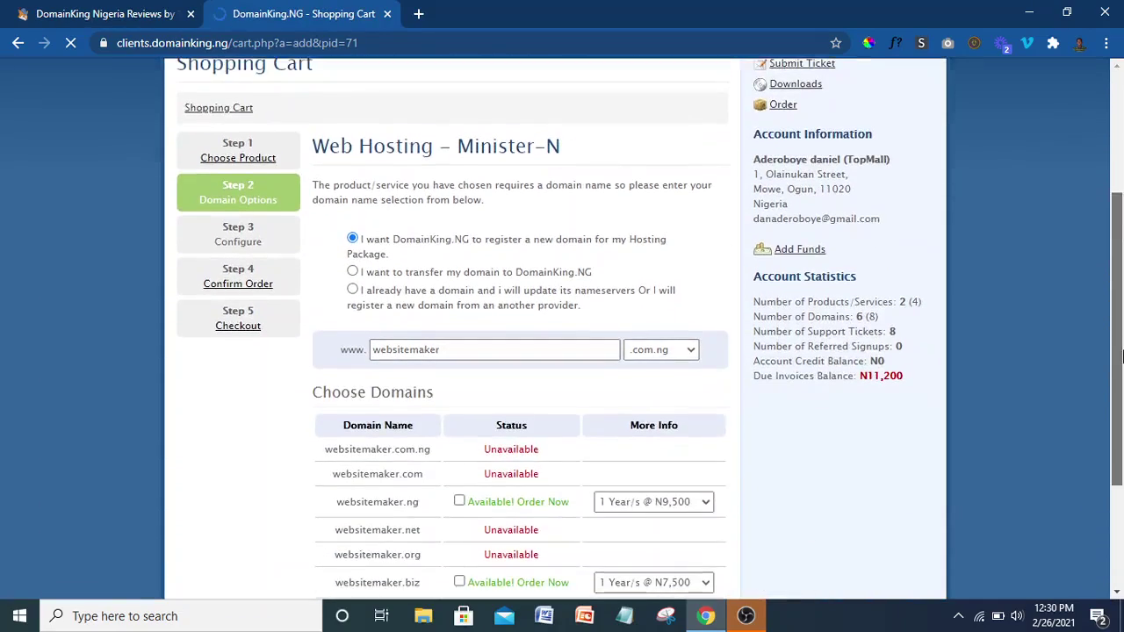
scroll(1122, 354, down, 1)
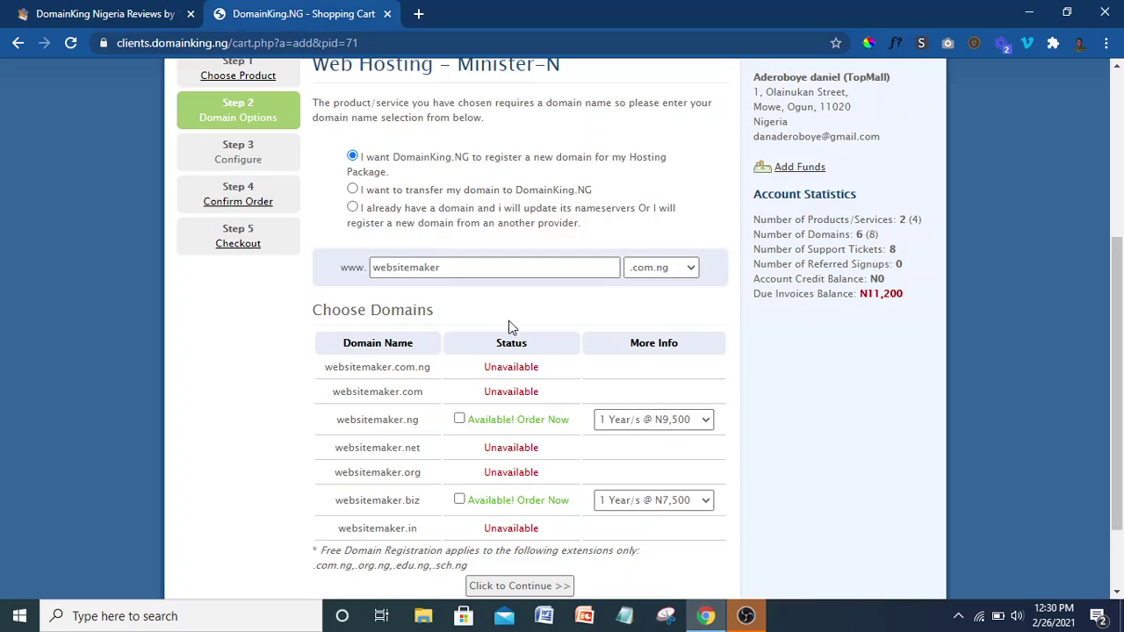
Step: Change the domain name to websitemakersite with the .com.ng extension and check its availability again
click(465, 271)
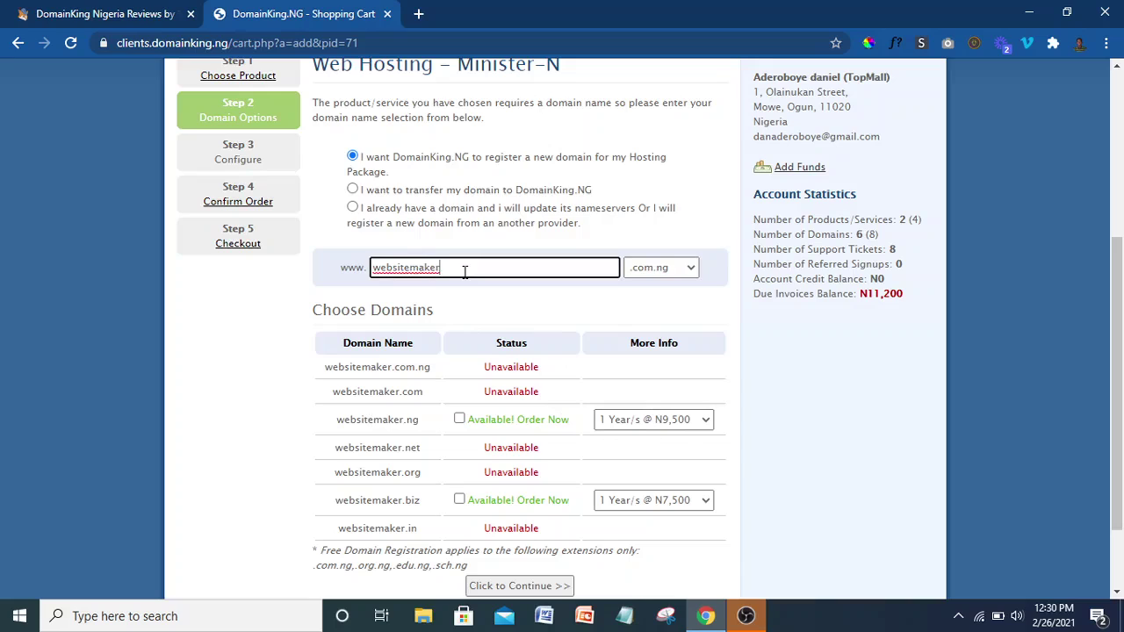
text(site)
scroll(591, 520, down, 2)
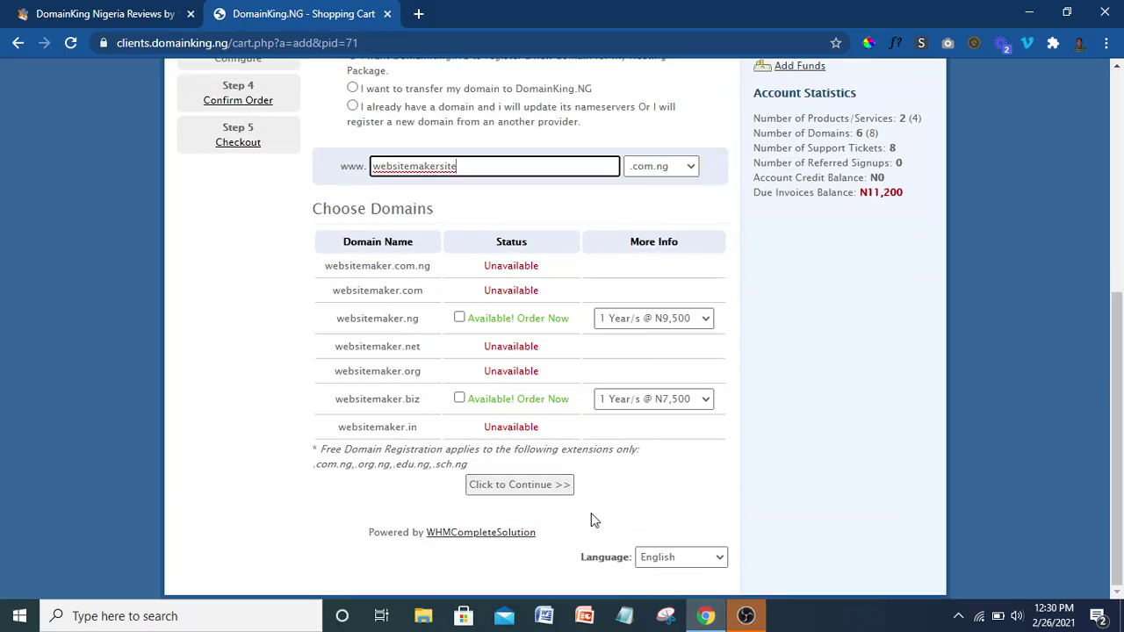
click(523, 486)
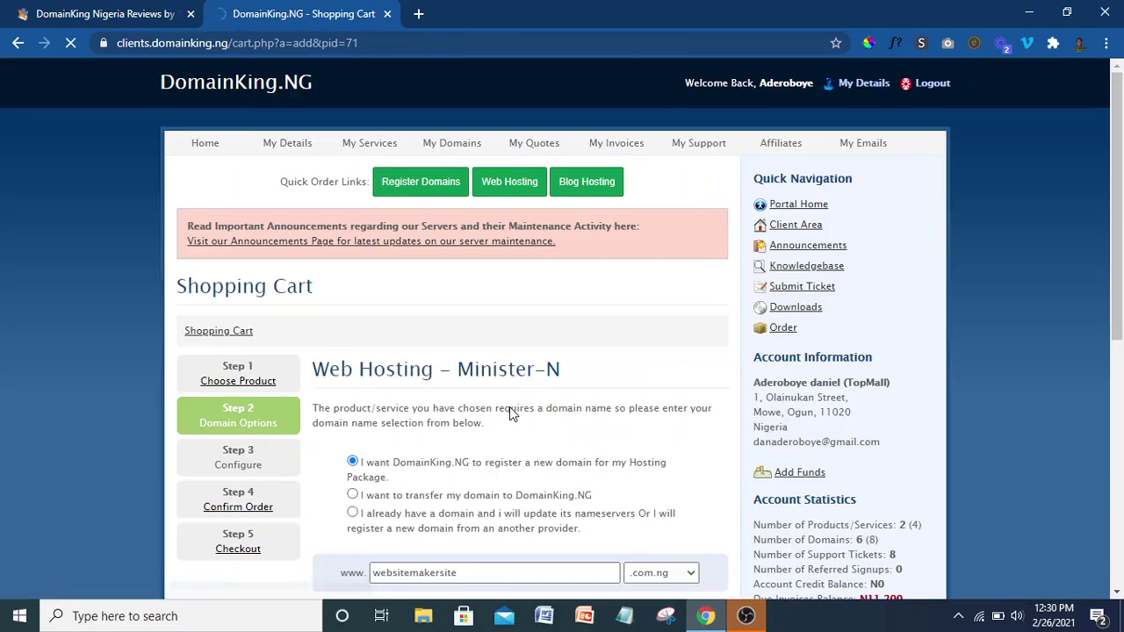
scroll(757, 332, down, 5)
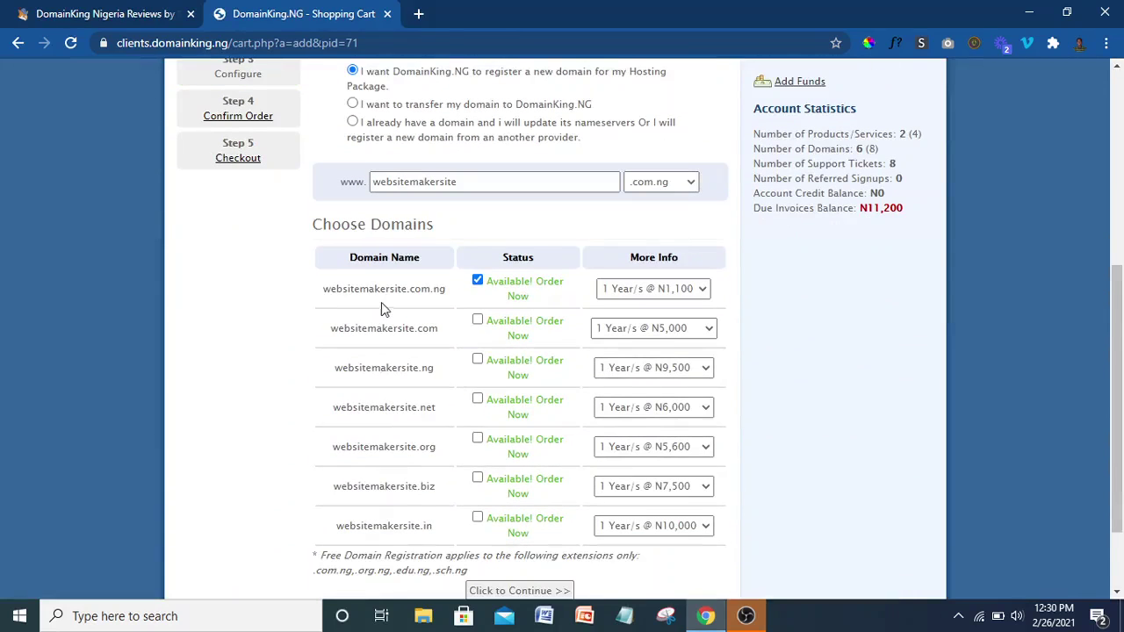
Step: Continue with websitemakersite.com.ng for 1 year and add the Minister-N plan with yearly billing to the cart
drag(1122, 321, 1122, 372)
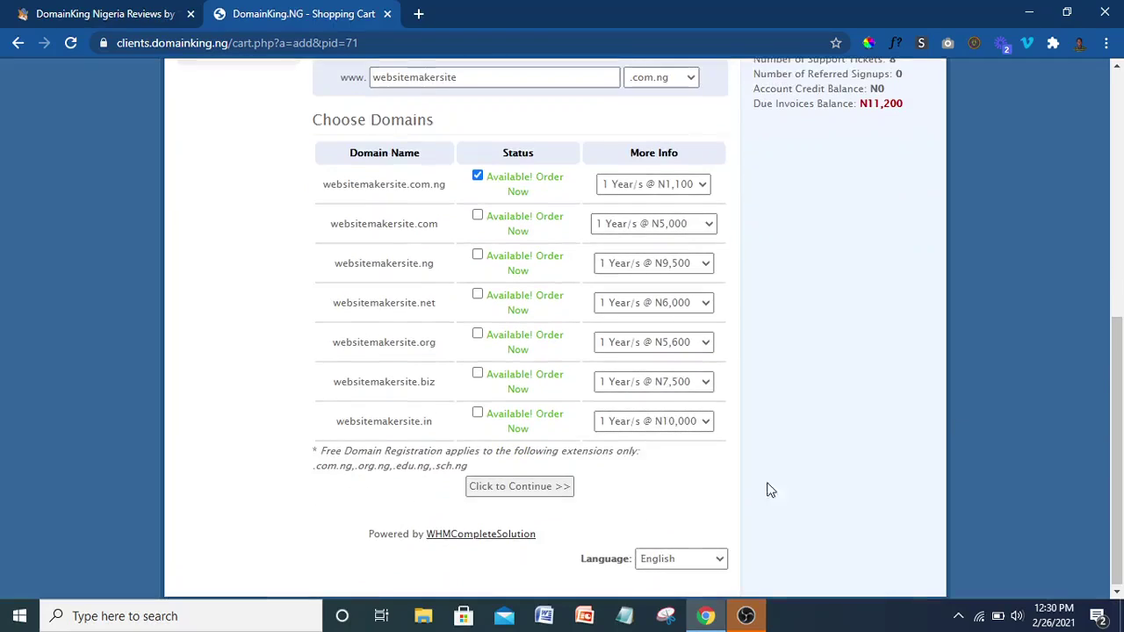
click(519, 487)
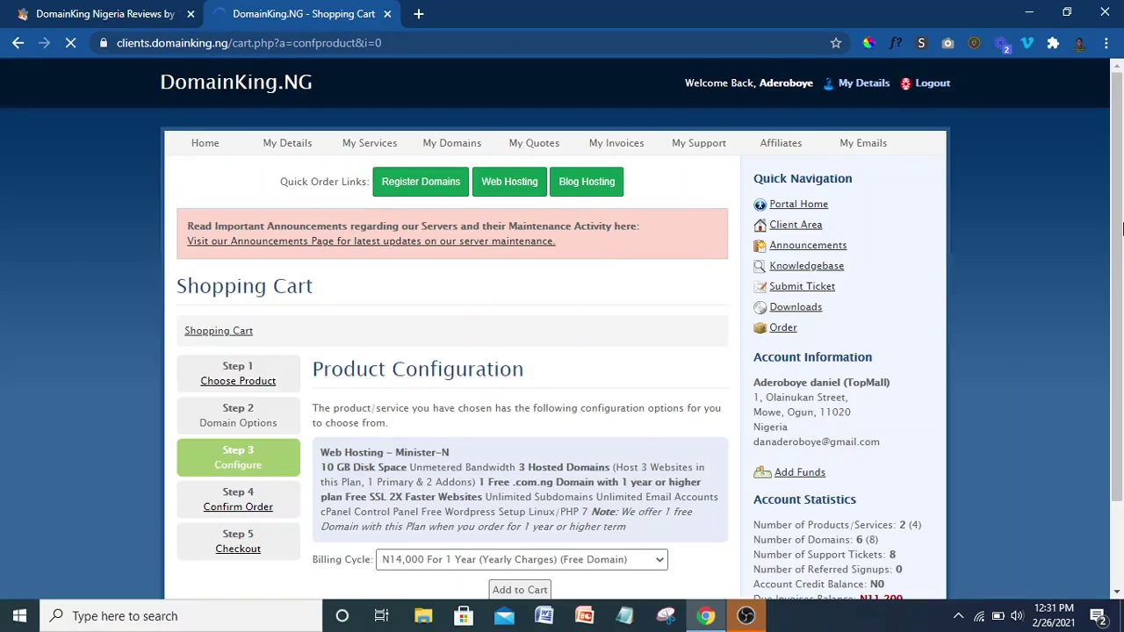
drag(1123, 230, 1122, 313)
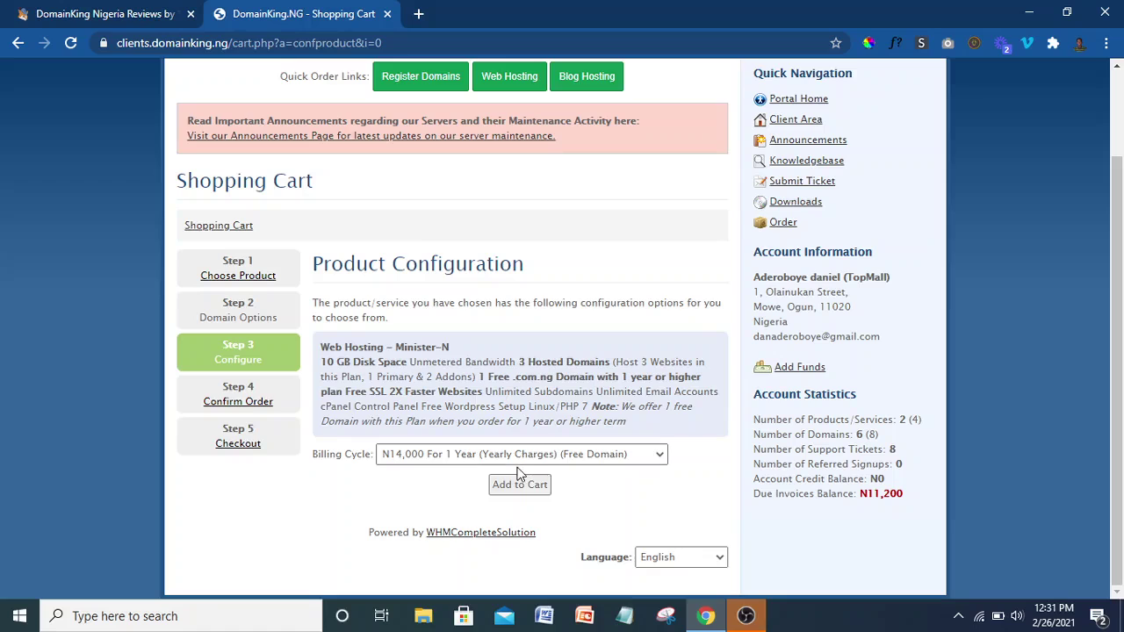
click(523, 489)
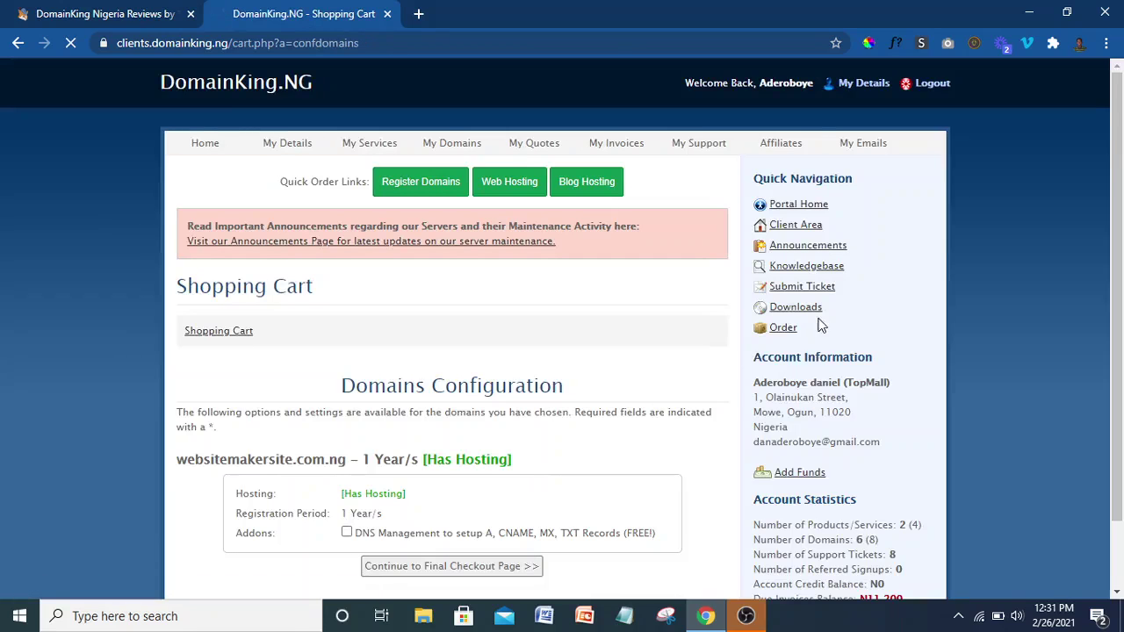
Step: Add the free DNS Management addon to websitemakersite.com.ng and proceed to the final checkout page
scroll(1122, 150, down, 1)
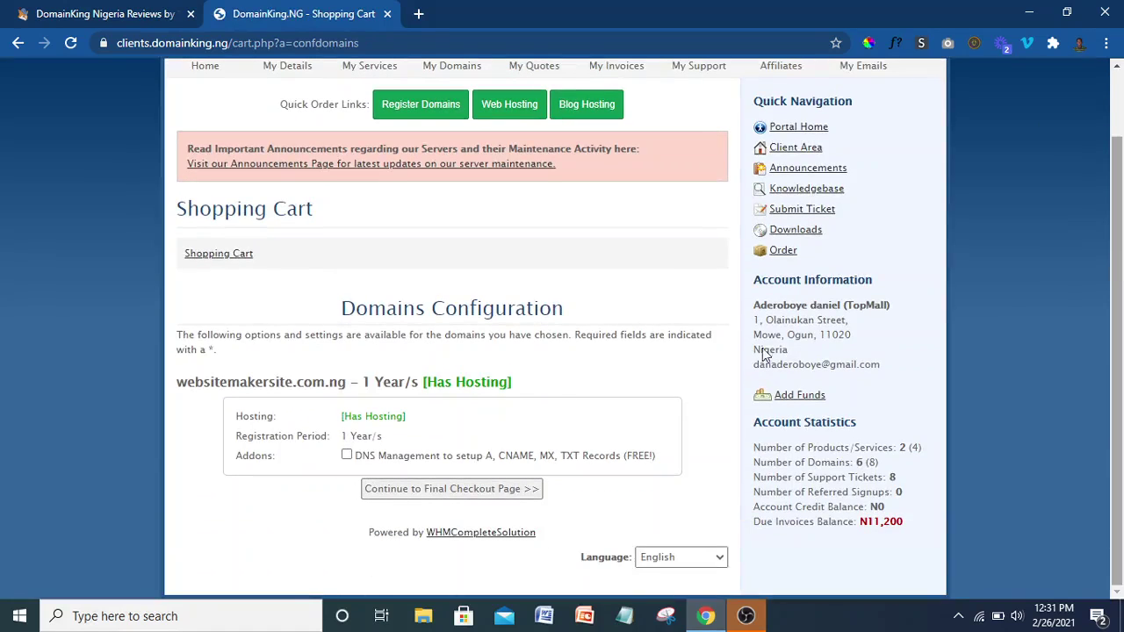
click(347, 456)
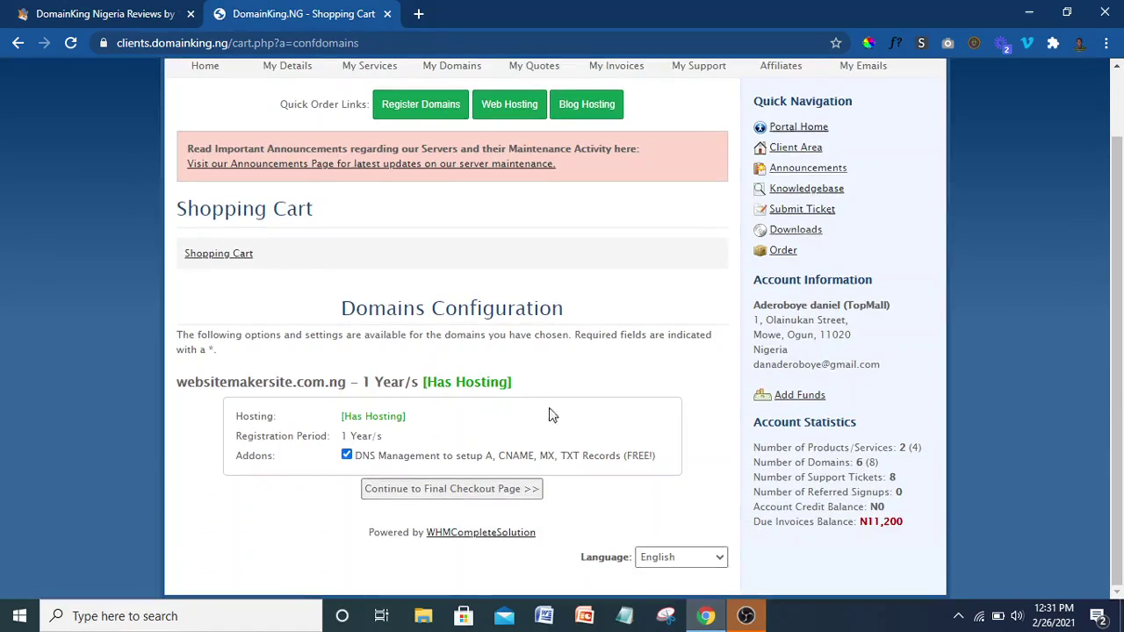
click(523, 492)
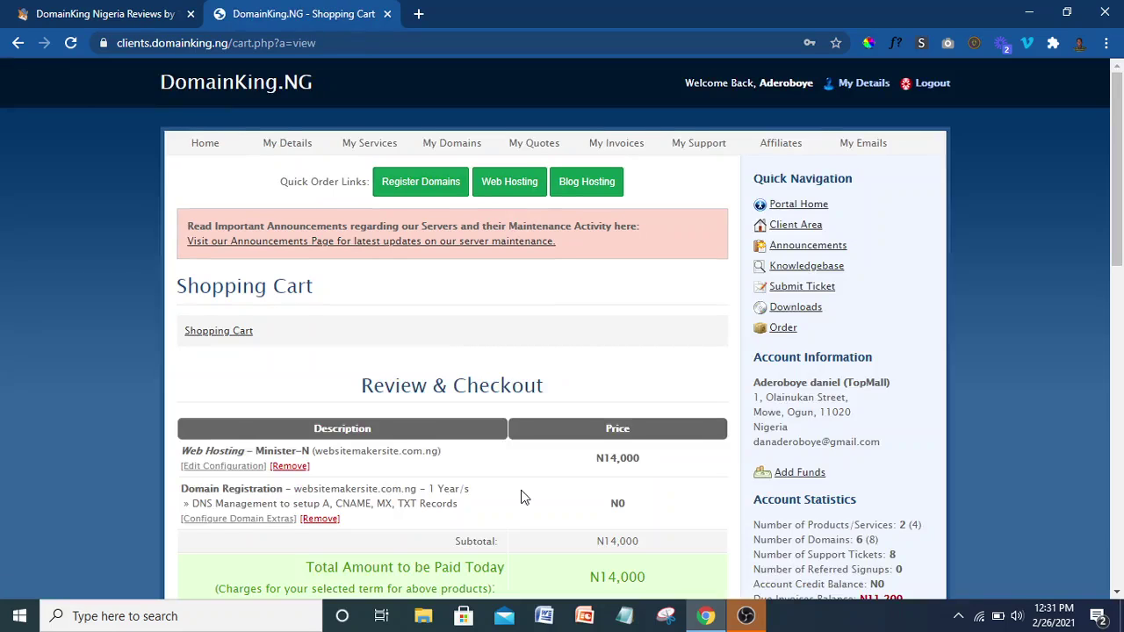
Step: Review the checkout page's order items, renewal charge, customer details, payment methods and terms agreement
drag(1118, 229, 1121, 347)
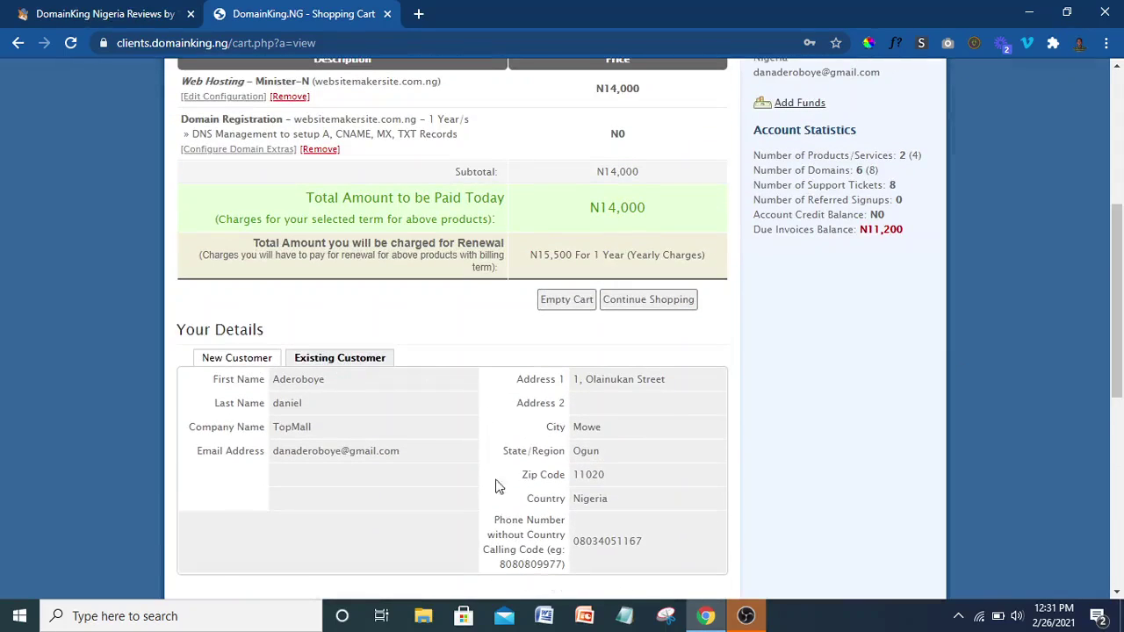
drag(1119, 353, 1121, 534)
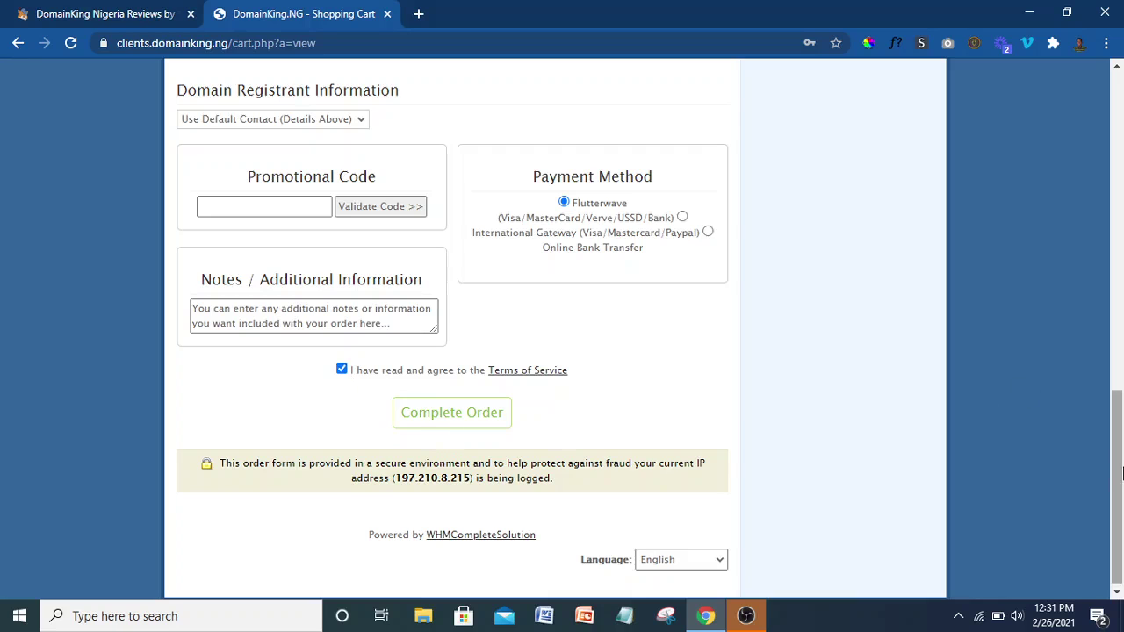
drag(1117, 440, 1122, 106)
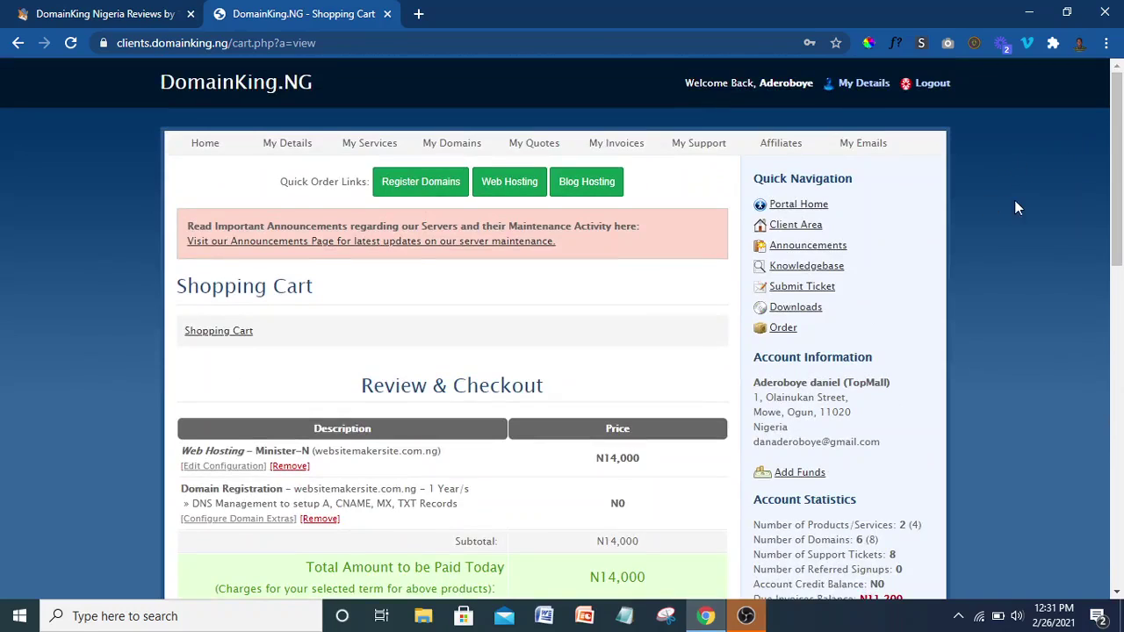
mouse_move(1120, 120)
mouse_down()
mouse_move(1120, 138)
mouse_move(1121, 120)
mouse_up()
mouse_move(1121, 83)
mouse_down()
mouse_move(1121, 191)
mouse_move(1121, 91)
mouse_up()
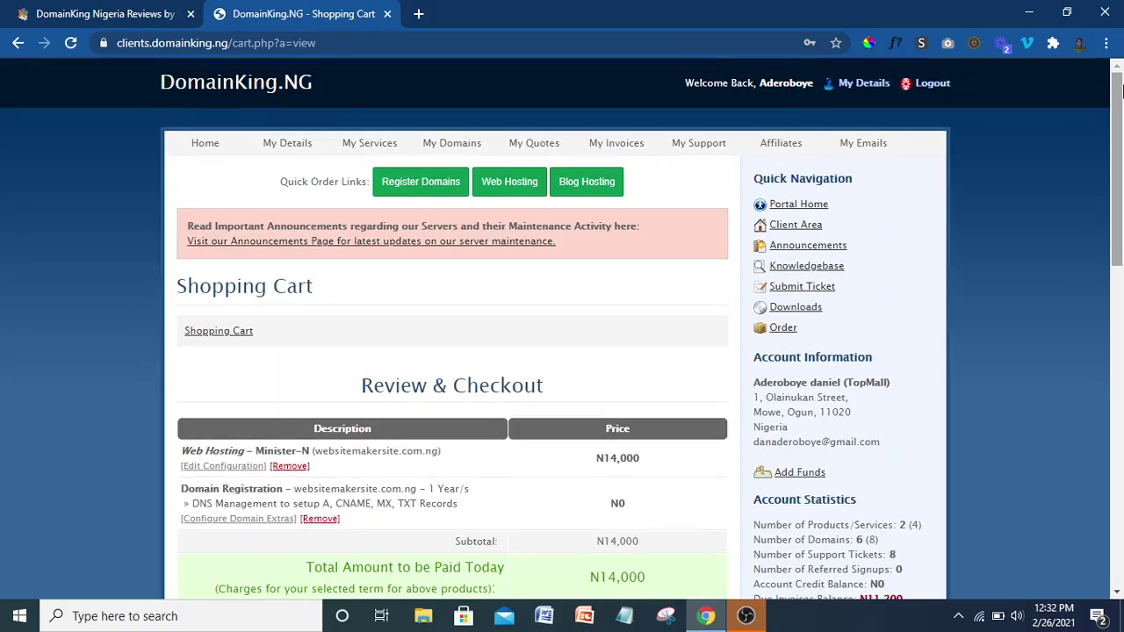